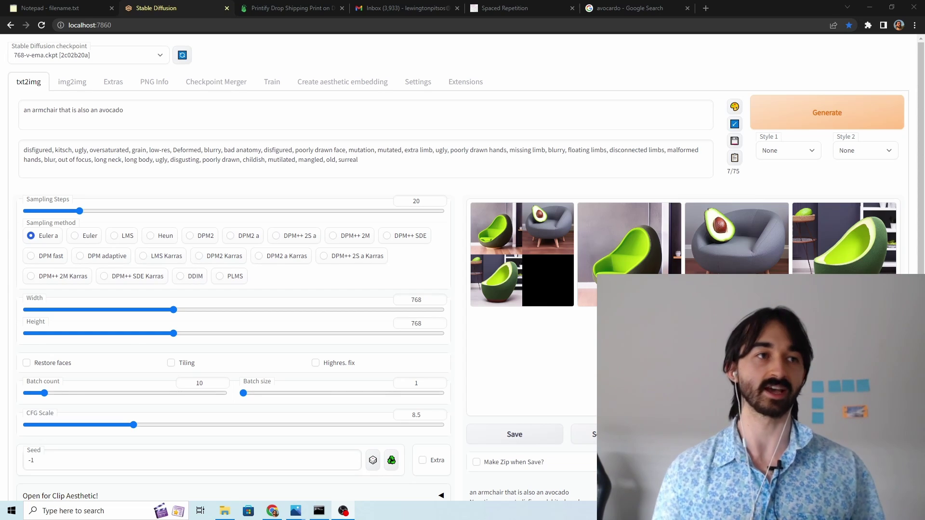
Step: Check the Printify T-shirt mockup, return to Stable Diffusion, and launch the Clock app
{"action": "left_click", "coordinate": [289, 7]}
{"action": "left_click", "coordinate": [195, 6]}
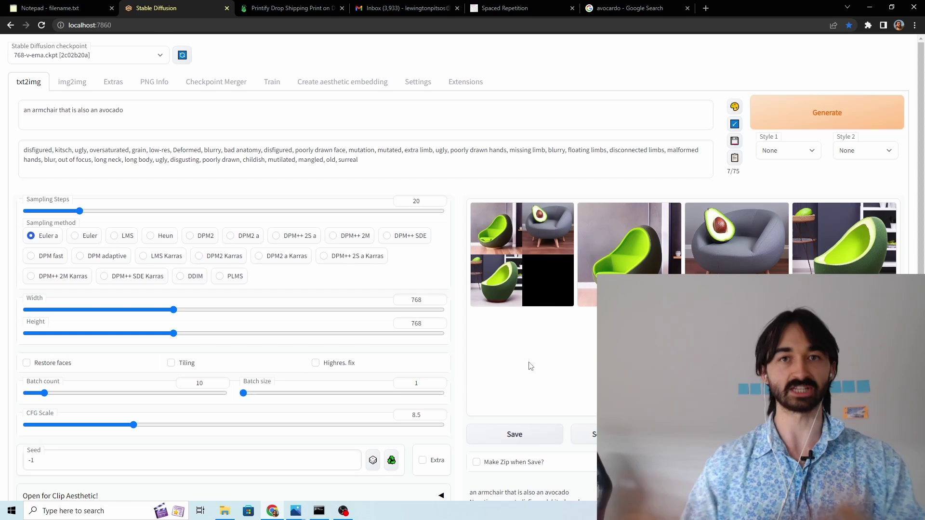
{"action": "key", "text": "super"}
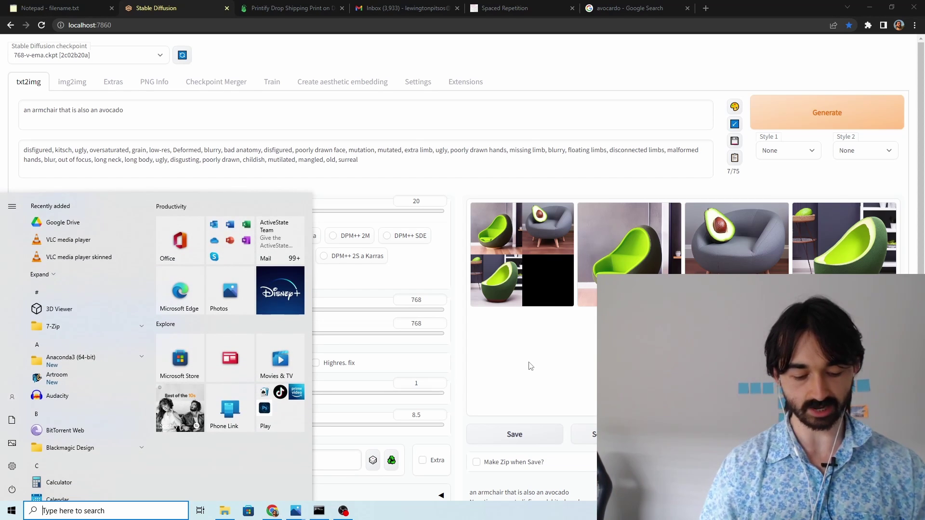
{"action": "type", "text": "cl"}
{"action": "key", "text": "Return"}
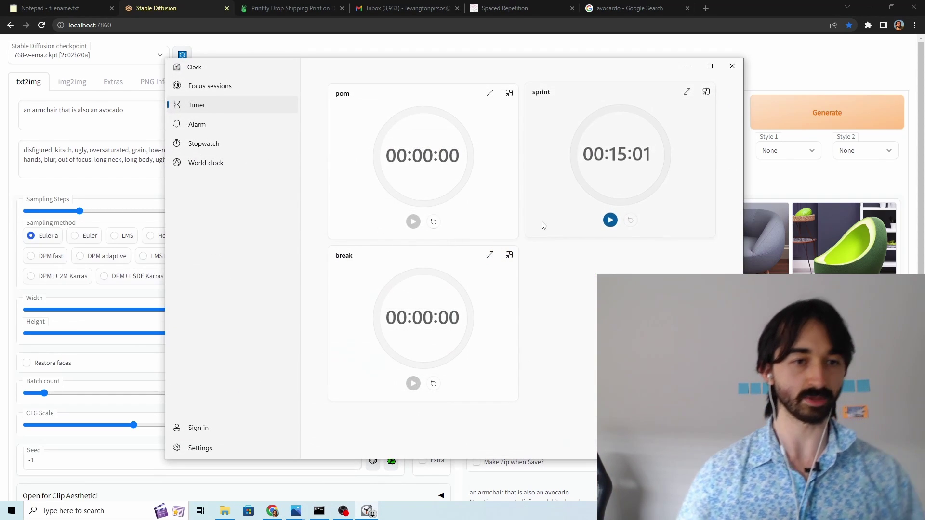
Step: Start the Clock stopwatch and minimise the Clock window
{"action": "left_click", "coordinate": [203, 143]}
{"action": "left_click", "coordinate": [533, 239]}
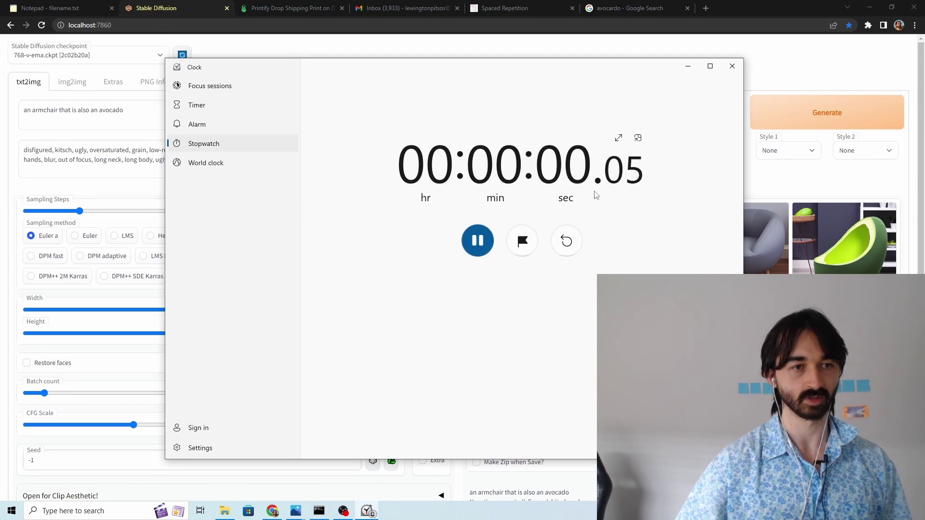
{"action": "left_click", "coordinate": [688, 66]}
Step: Review the avocado armchair prompt and negative prompt while the txt2img batch generates
{"action": "triple_click", "coordinate": [152, 114]}
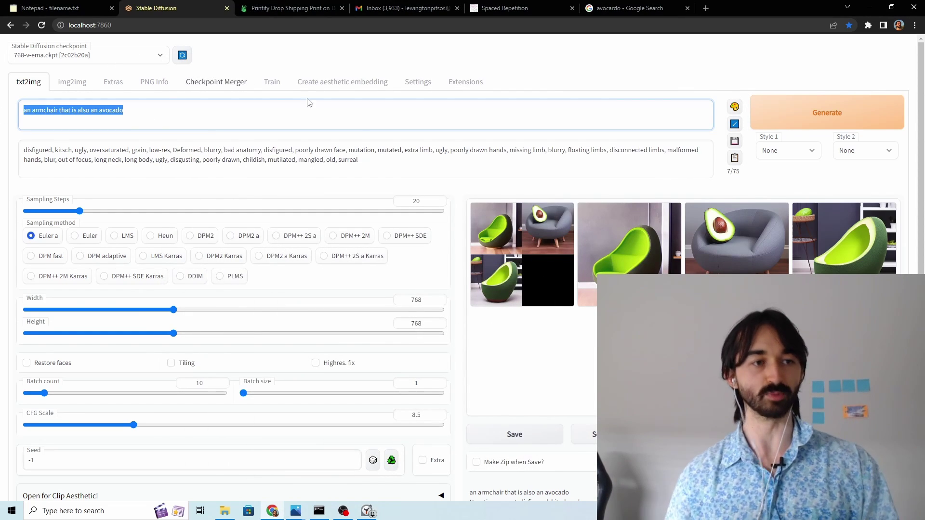
{"action": "left_click_drag", "start_coordinate": [333, 174], "coordinate": [3, 143]}
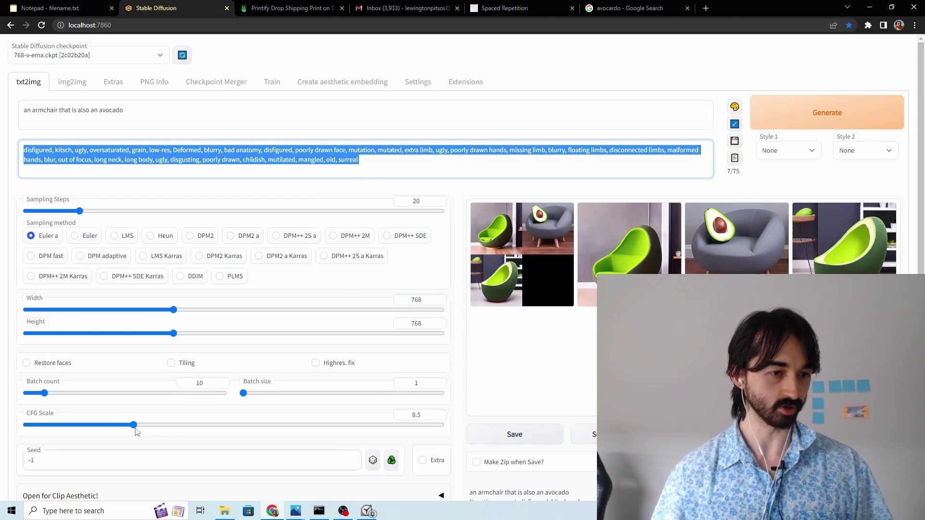
{"action": "scroll", "coordinate": [178, 434], "scroll_direction": "down", "scroll_amount": 1}
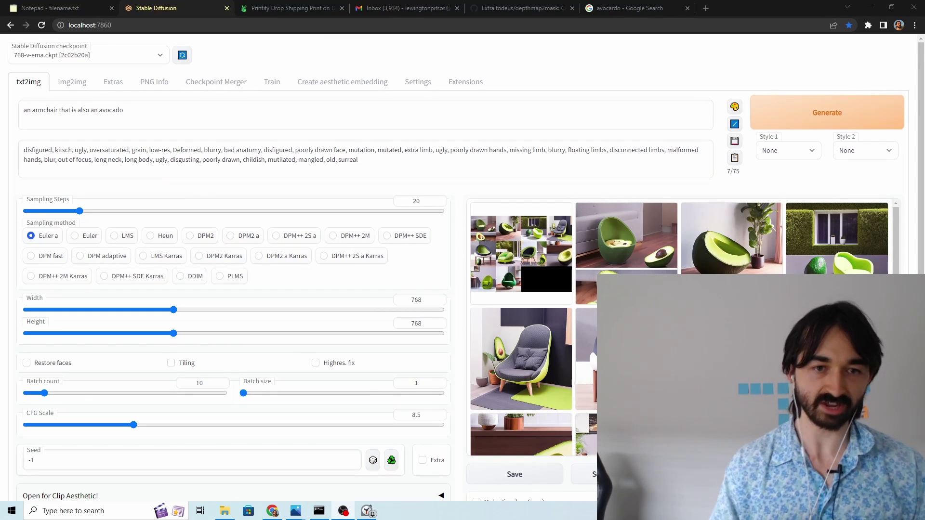
Step: Check the stopwatch, then view the avocado-on-sideboard image fullscreen
{"action": "left_click", "coordinate": [368, 512]}
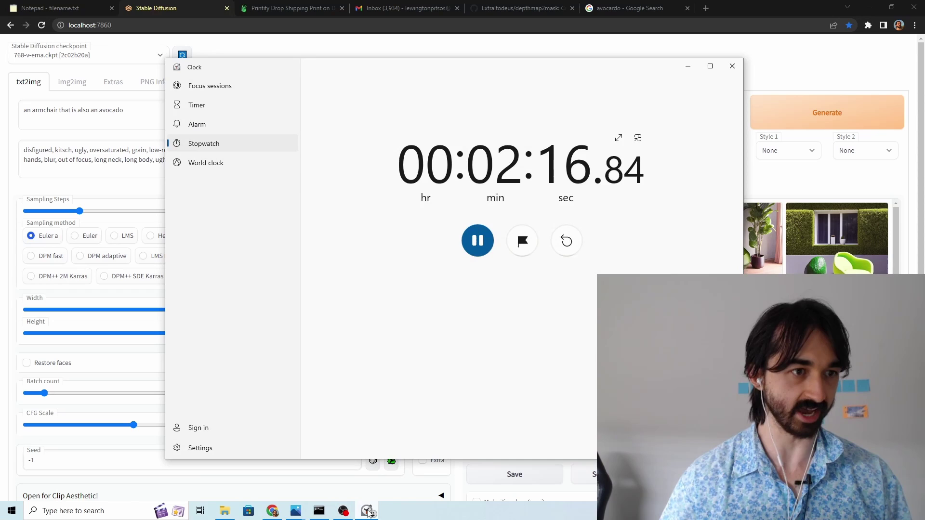
{"action": "left_click", "coordinate": [367, 512]}
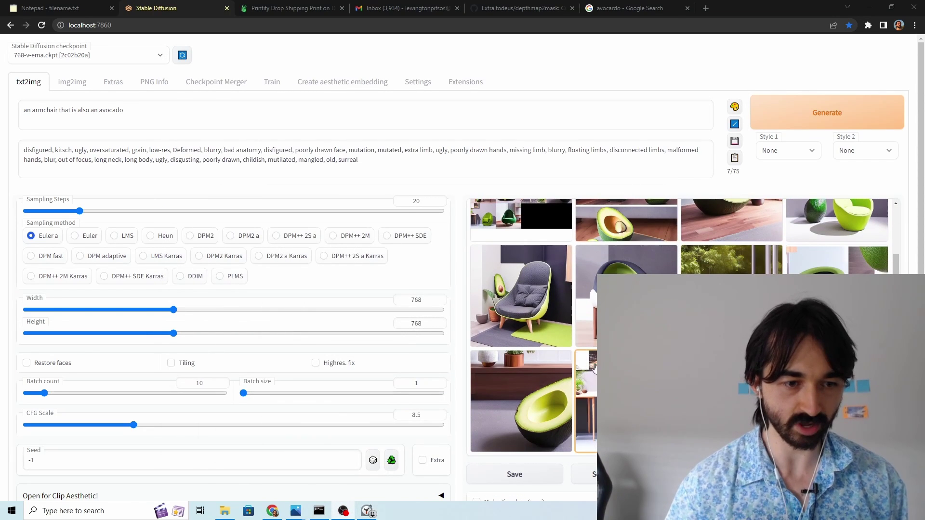
{"action": "left_click", "coordinate": [555, 388]}
{"action": "scroll", "coordinate": [835, 231], "scroll_direction": "down", "scroll_amount": 2}
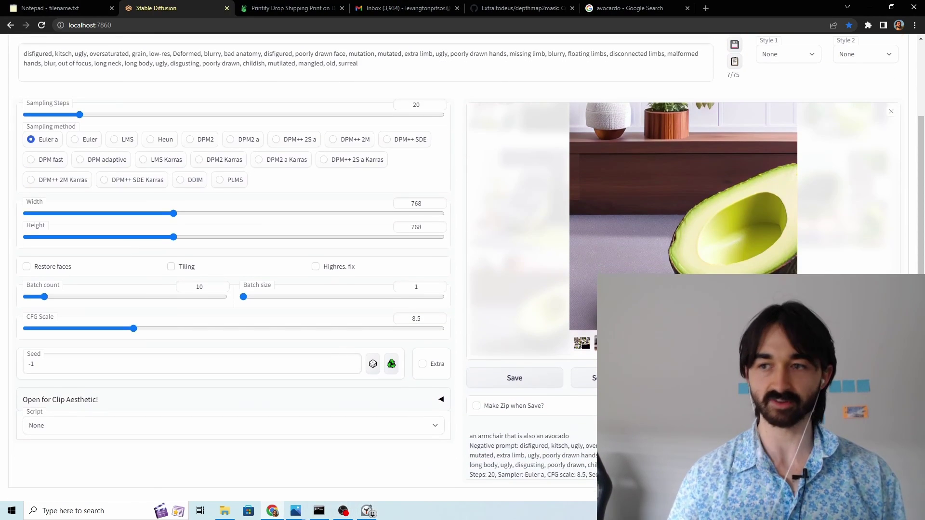
{"action": "left_click", "coordinate": [728, 190]}
Step: Page through the generated images, including the green chair with wooden legs, to the results grid
{"action": "left_click", "coordinate": [905, 259]}
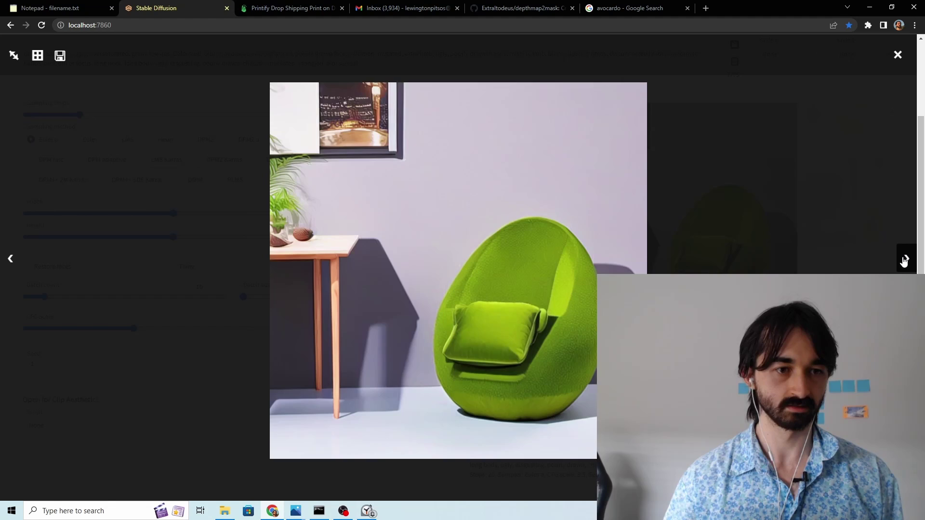
{"action": "left_click", "coordinate": [905, 259]}
{"action": "left_click", "coordinate": [906, 259]}
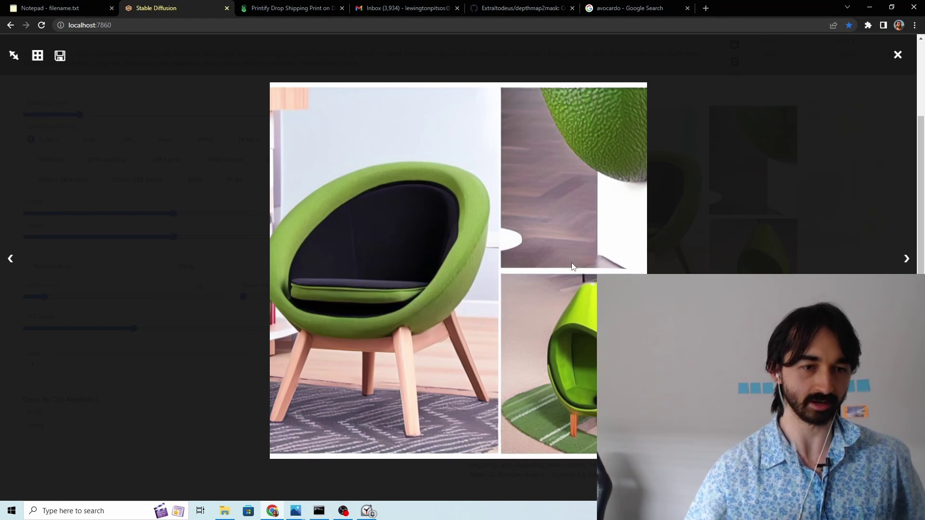
{"action": "left_click", "coordinate": [907, 262]}
{"action": "left_click", "coordinate": [906, 262]}
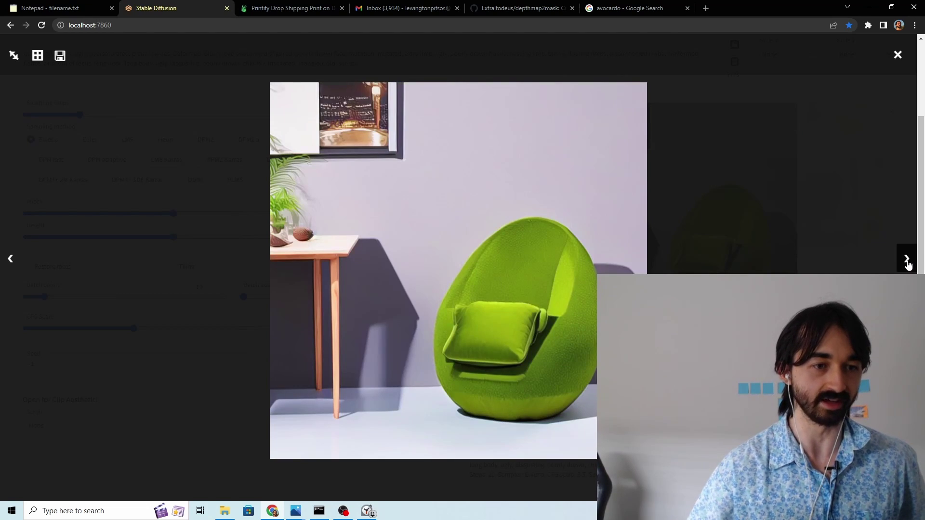
{"action": "left_click", "coordinate": [906, 261]}
{"action": "left_click", "coordinate": [906, 262]}
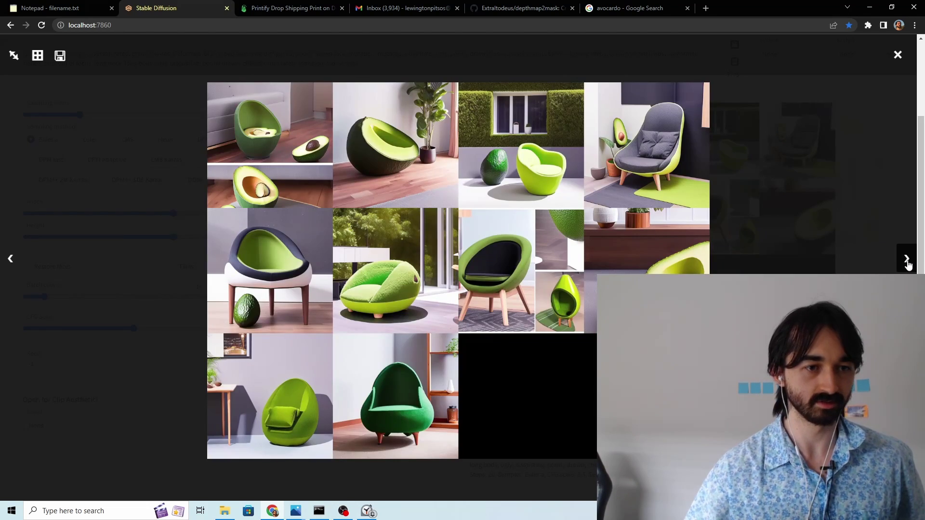
{"action": "left_click", "coordinate": [422, 159]}
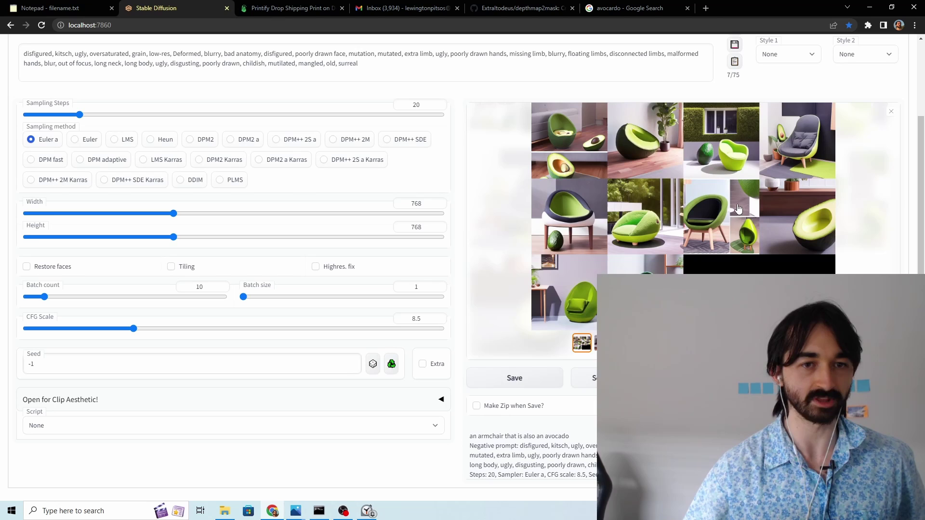
Step: View the grid collage fullscreen, then preview the half-avocado armchair beside the potted plant
{"action": "left_click", "coordinate": [650, 141]}
{"action": "left_click", "coordinate": [370, 151]}
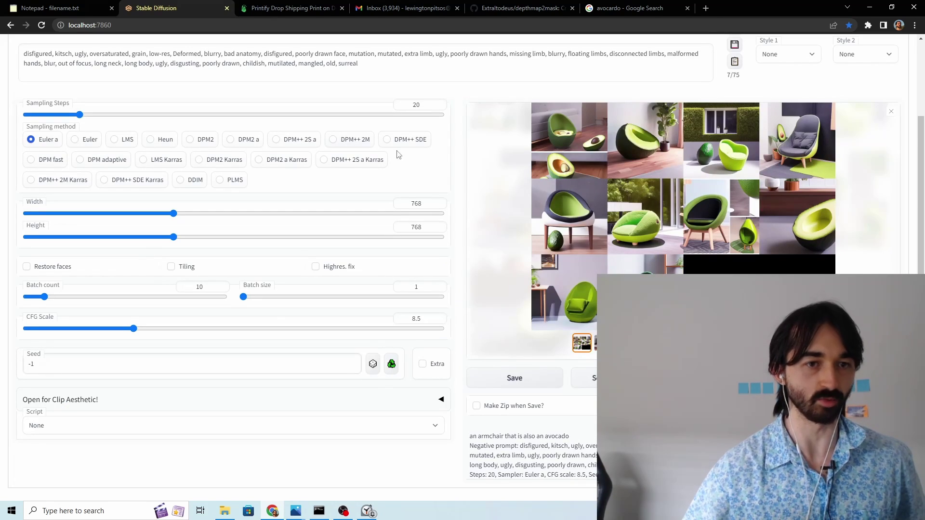
{"action": "scroll", "coordinate": [685, 265], "scroll_direction": "down", "scroll_amount": 1}
{"action": "key", "text": "Right"}
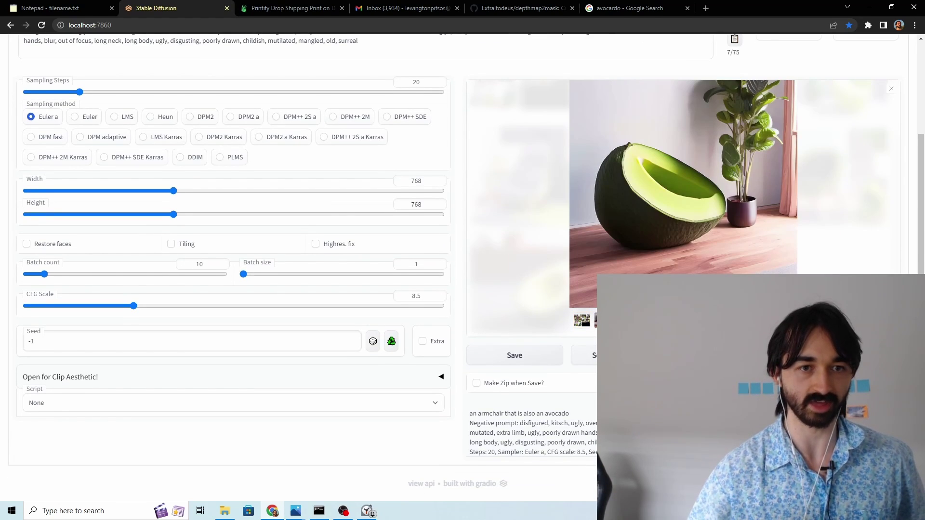
{"action": "scroll", "coordinate": [688, 272], "scroll_direction": "up", "scroll_amount": 3}
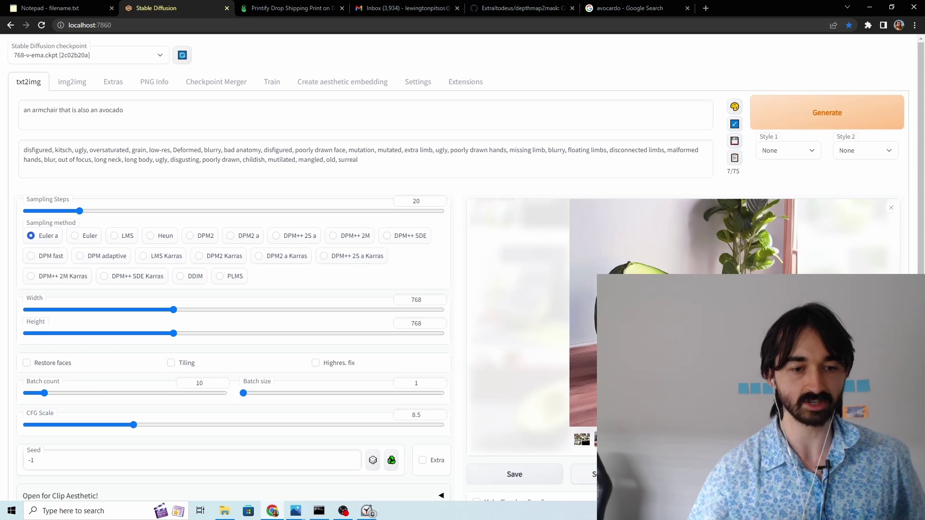
Step: Send the avocado chair image to img2img and load the index of available extensions
{"action": "left_click", "coordinate": [608, 474]}
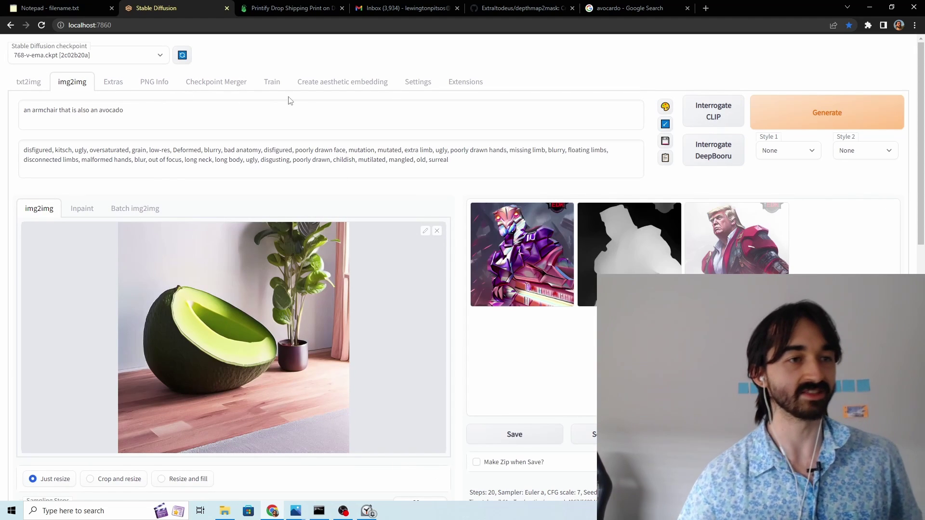
{"action": "left_click", "coordinate": [466, 86]}
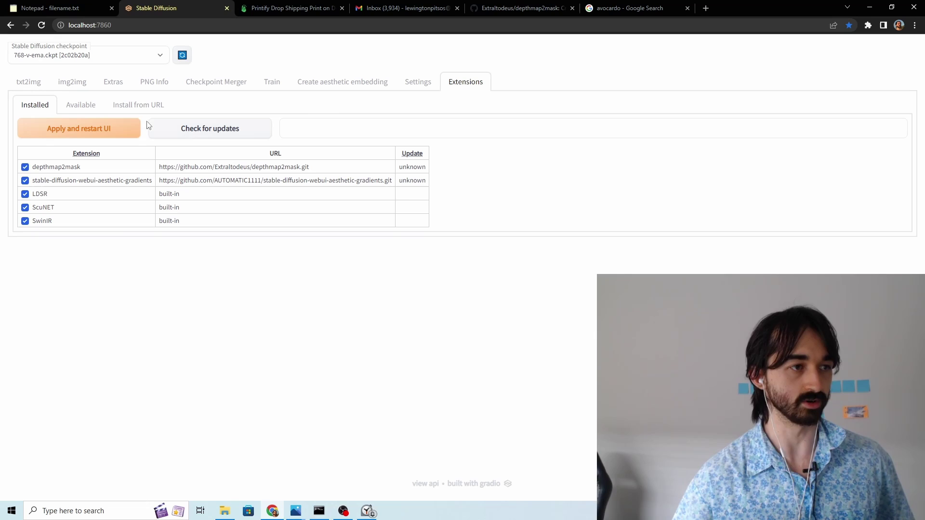
{"action": "left_click", "coordinate": [94, 110]}
{"action": "left_click", "coordinate": [94, 131]}
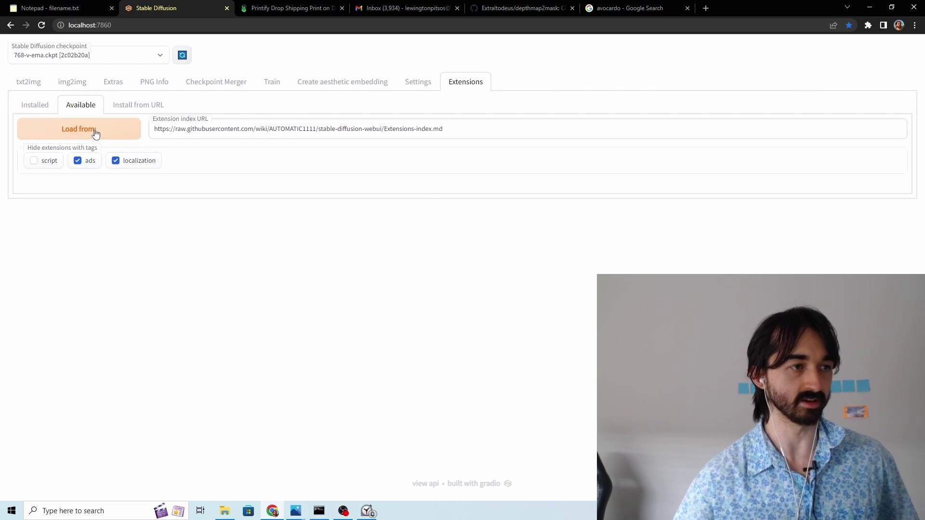
Step: Find the depthmap2mask extension in the available list and install it
{"action": "scroll", "coordinate": [174, 301], "scroll_direction": "down", "scroll_amount": 20}
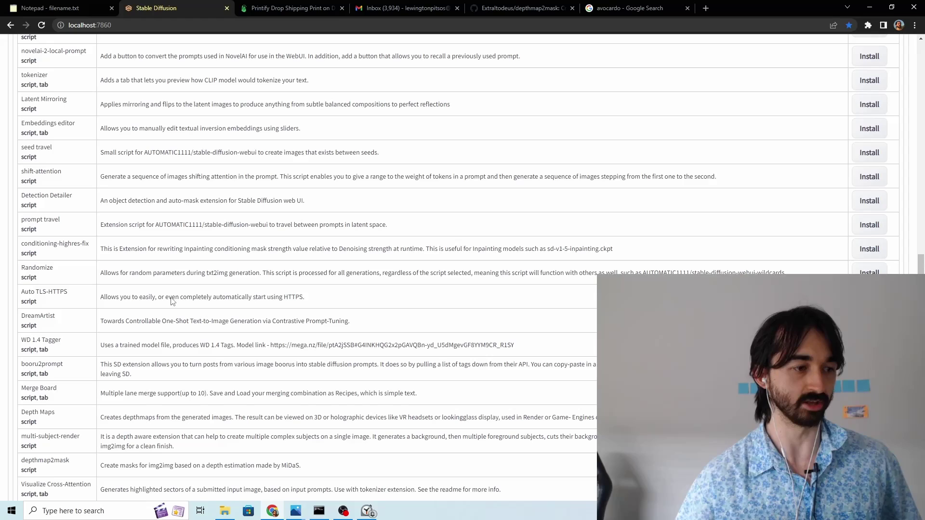
{"action": "left_click_drag", "start_coordinate": [301, 337], "coordinate": [22, 335]}
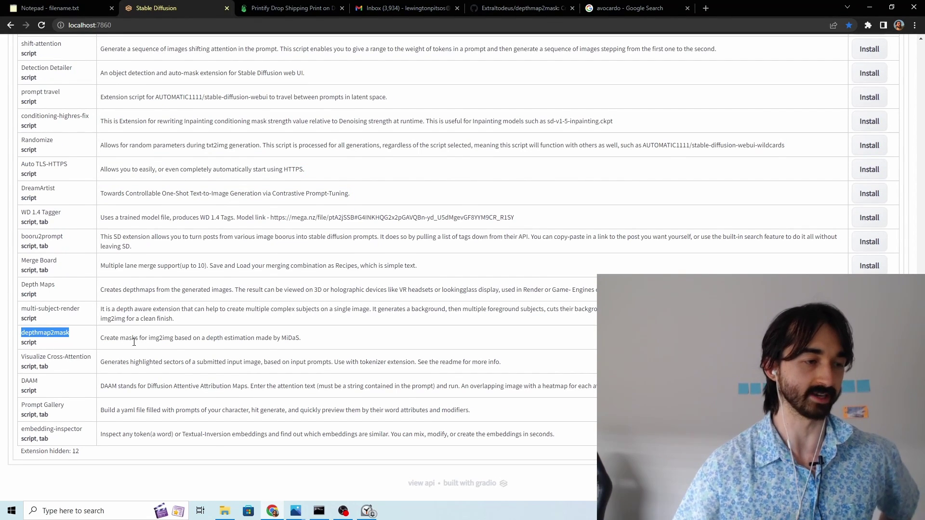
{"action": "scroll", "coordinate": [336, 314], "scroll_direction": "up", "scroll_amount": 20}
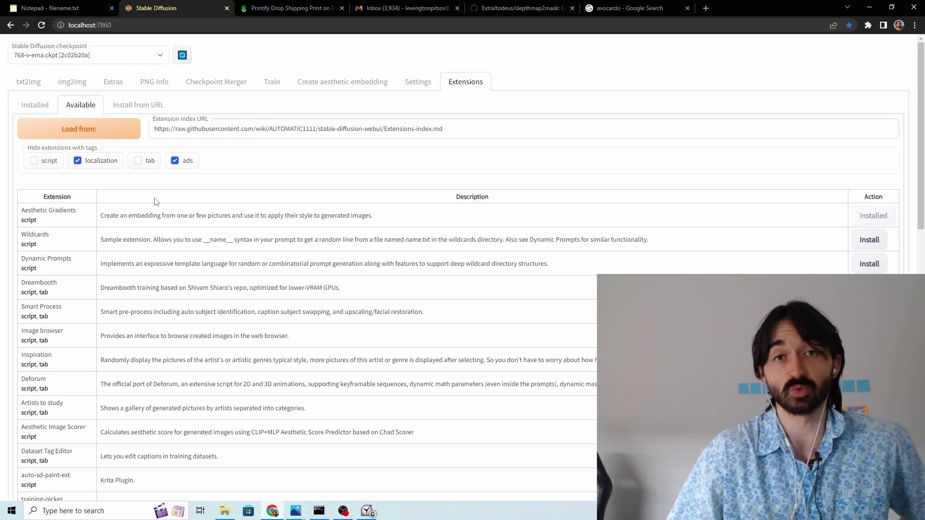
{"action": "scroll", "coordinate": [66, 107], "scroll_direction": "down", "scroll_amount": 20}
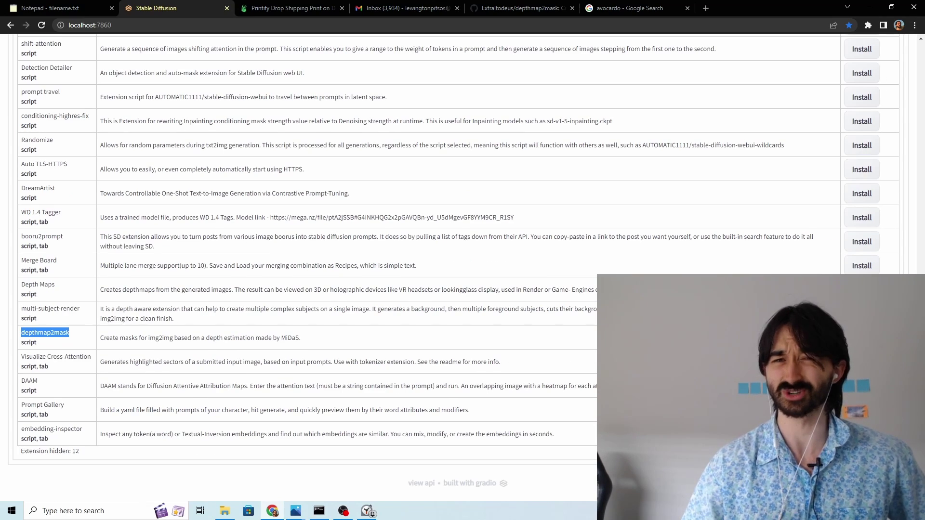
{"action": "scroll", "coordinate": [67, 145], "scroll_direction": "up", "scroll_amount": 20}
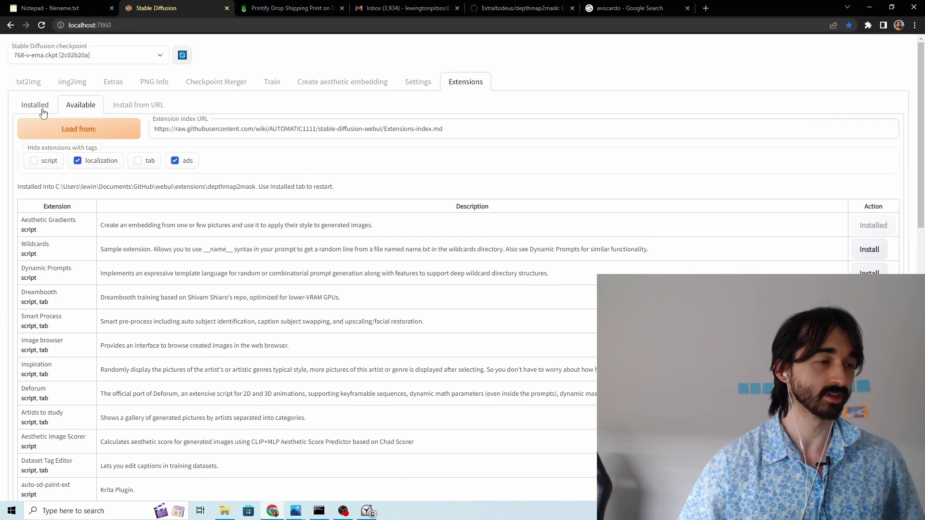
Step: Toggle depthmap2mask off and on in Installed extensions, then apply and restart the UI
{"action": "left_click", "coordinate": [41, 111]}
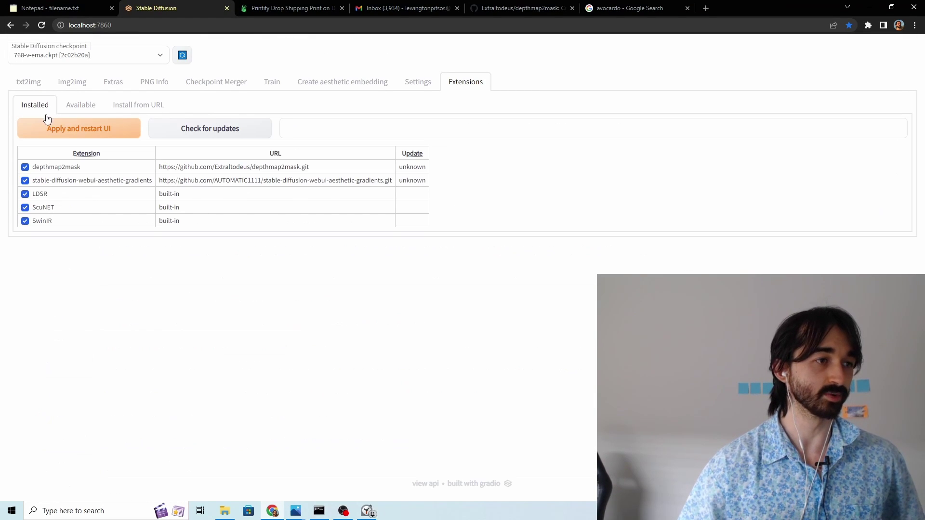
{"action": "left_click", "coordinate": [25, 168]}
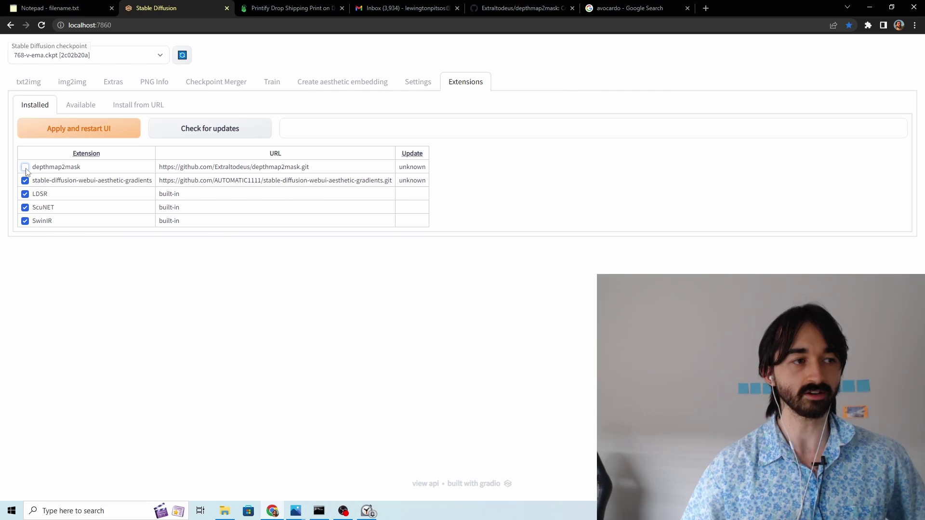
{"action": "left_click", "coordinate": [25, 167]}
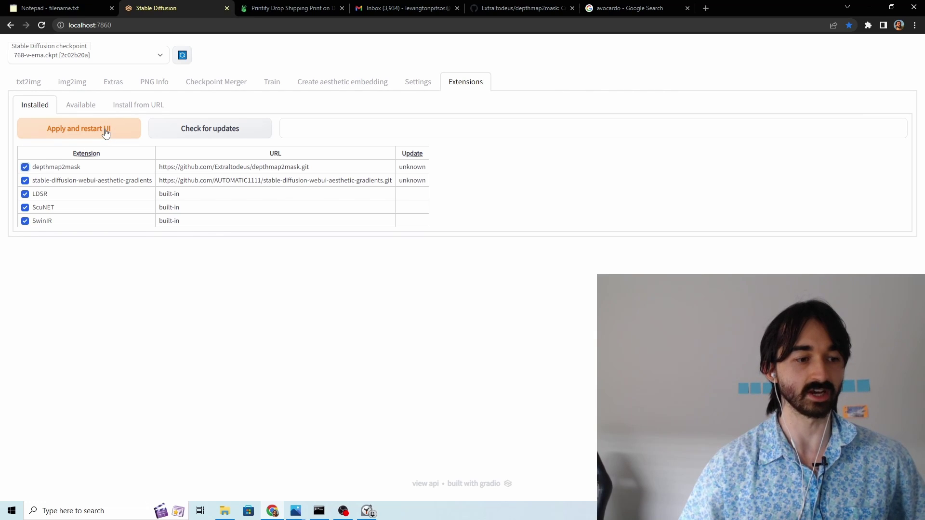
{"action": "left_click", "coordinate": [106, 134]}
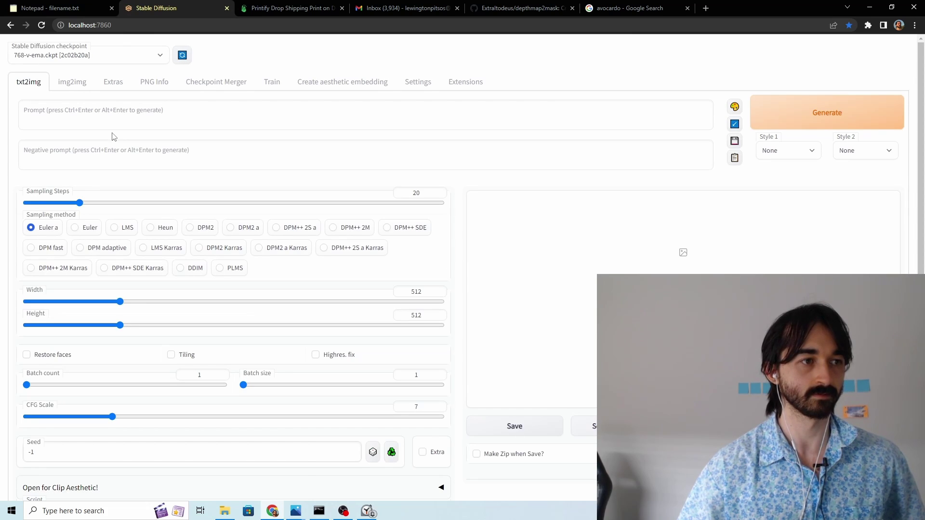
Step: Look through the img2img Script dropdown without choosing a script
{"action": "left_click", "coordinate": [469, 80]}
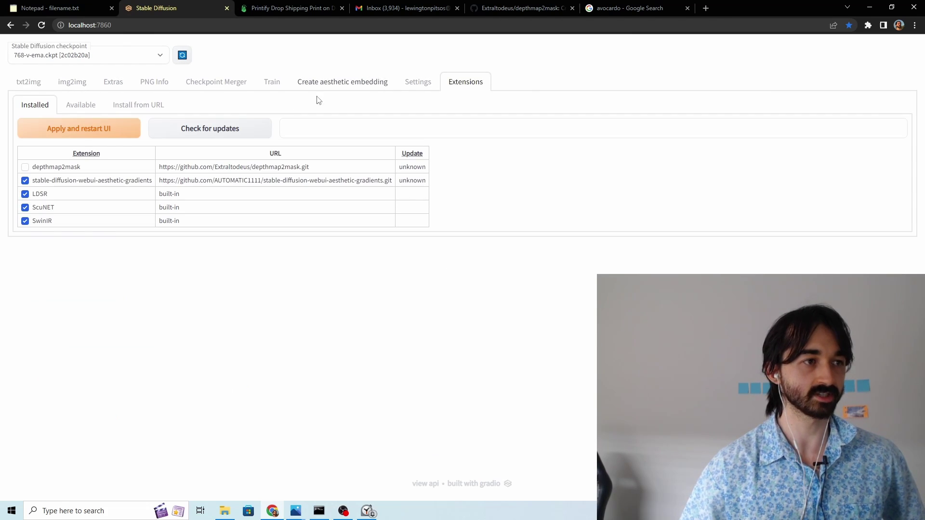
{"action": "left_click", "coordinate": [86, 84]}
{"action": "scroll", "coordinate": [178, 334], "scroll_direction": "down", "scroll_amount": 8}
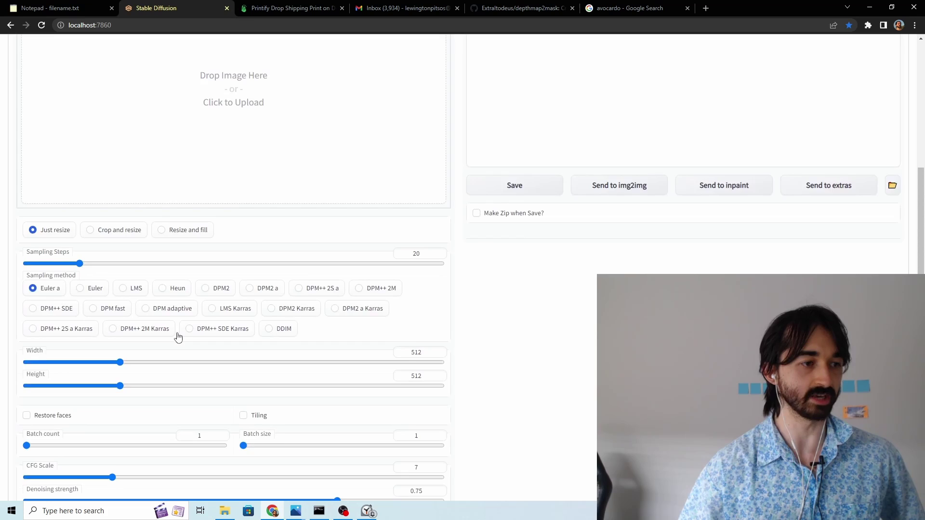
{"action": "scroll", "coordinate": [74, 211], "scroll_direction": "up", "scroll_amount": 3}
{"action": "scroll", "coordinate": [85, 328], "scroll_direction": "down", "scroll_amount": 3}
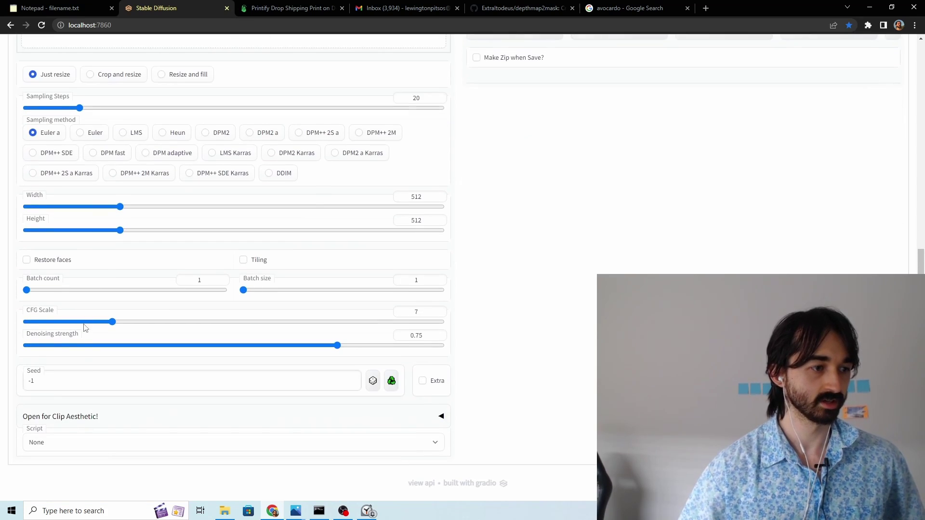
{"action": "left_click", "coordinate": [95, 448]}
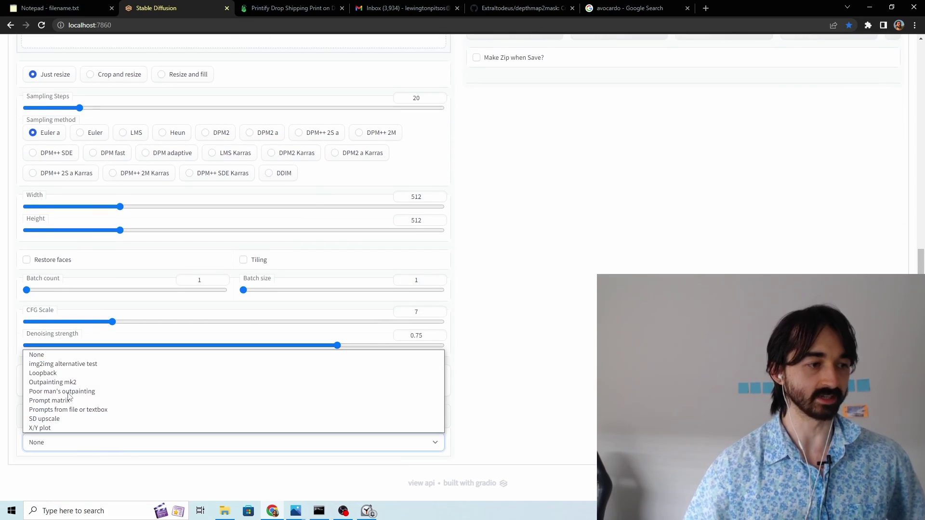
{"action": "key", "text": "Escape"}
{"action": "scroll", "coordinate": [351, 422], "scroll_direction": "up", "scroll_amount": 8}
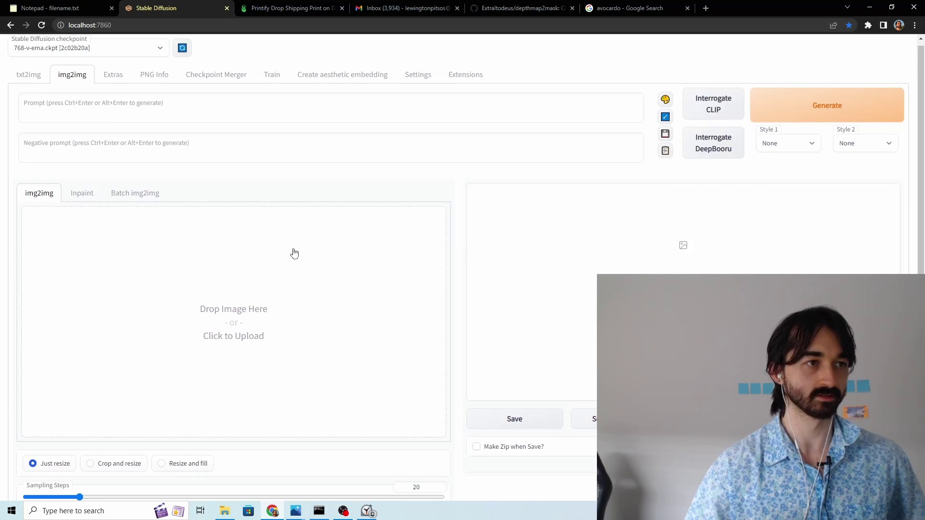
Step: Restart the UI again and set the img2img script to Depth aware img2img mask
{"action": "left_click", "coordinate": [465, 81]}
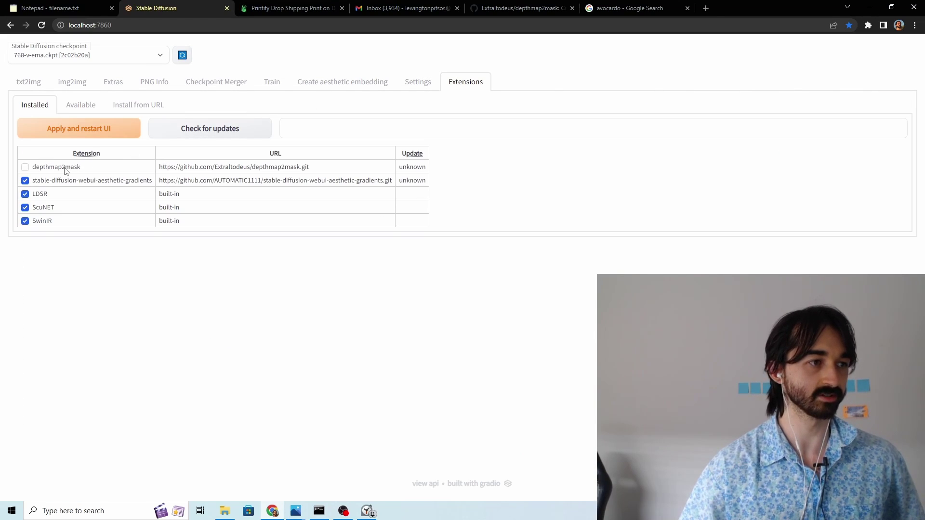
{"action": "left_click", "coordinate": [87, 138]}
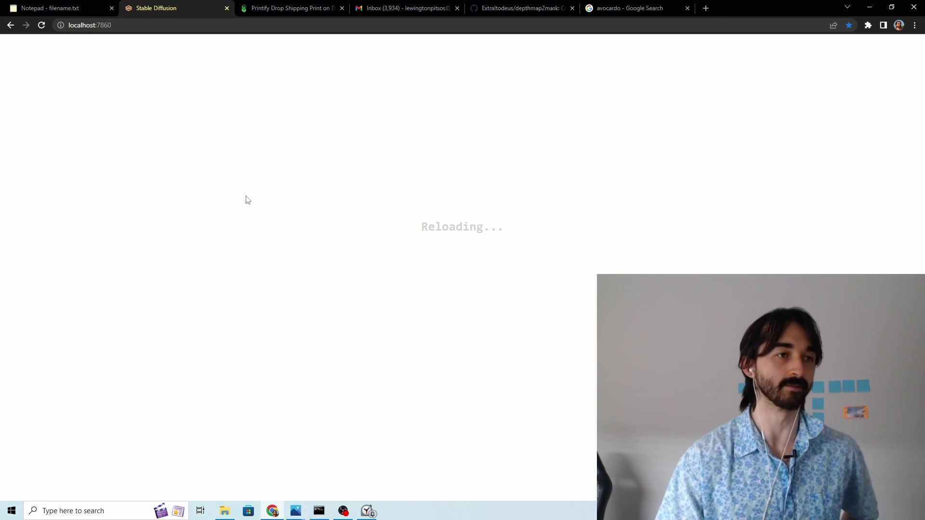
{"action": "left_click", "coordinate": [77, 78]}
{"action": "scroll", "coordinate": [151, 372], "scroll_direction": "down", "scroll_amount": 5}
{"action": "scroll", "coordinate": [150, 372], "scroll_direction": "down", "scroll_amount": 3}
{"action": "left_click", "coordinate": [91, 443]}
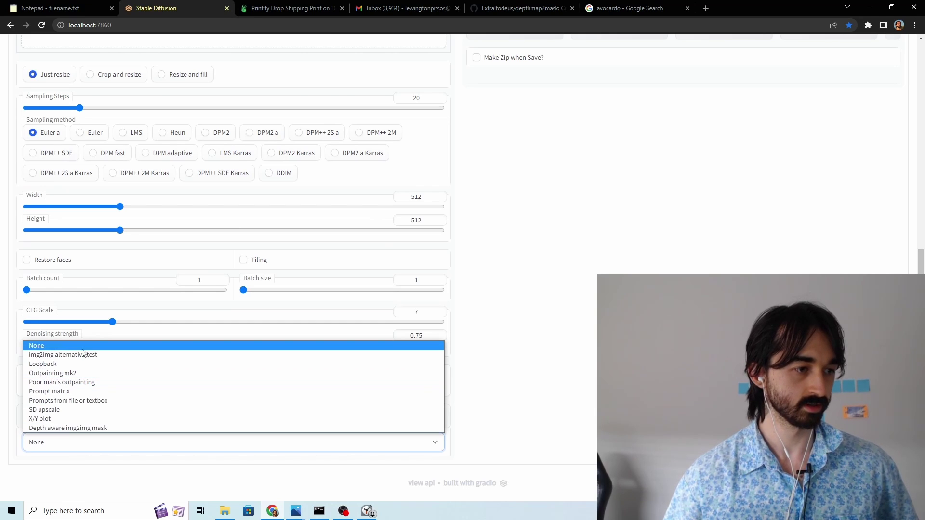
{"action": "left_click", "coordinate": [83, 428]}
{"action": "scroll", "coordinate": [200, 427], "scroll_direction": "down", "scroll_amount": 3}
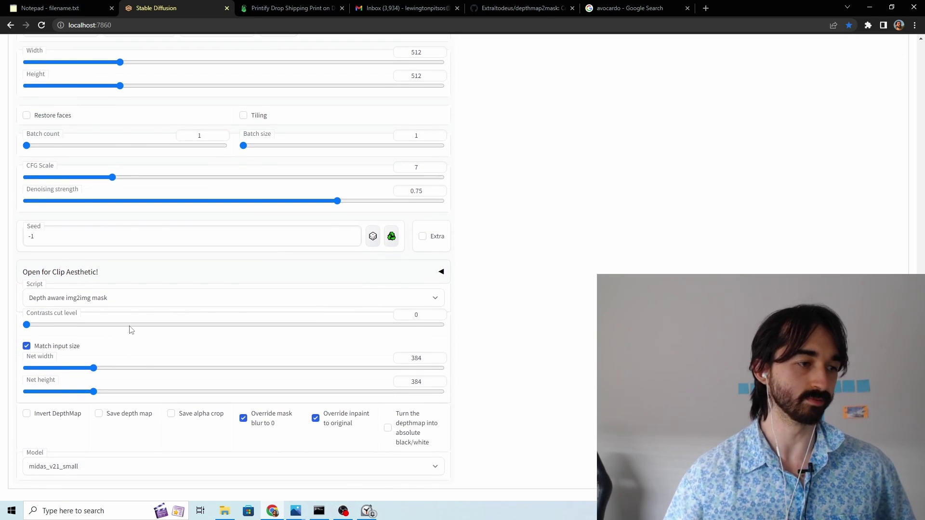
{"action": "scroll", "coordinate": [334, 400], "scroll_direction": "up", "scroll_amount": 10}
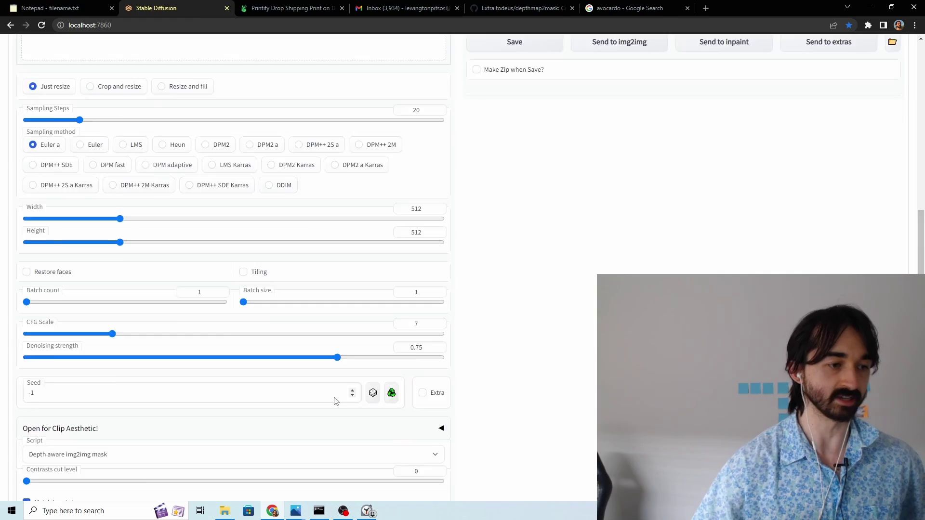
Step: Upload the avocado chair image from the txt2img-images avocado folder as the img2img input
{"action": "left_click", "coordinate": [253, 347]}
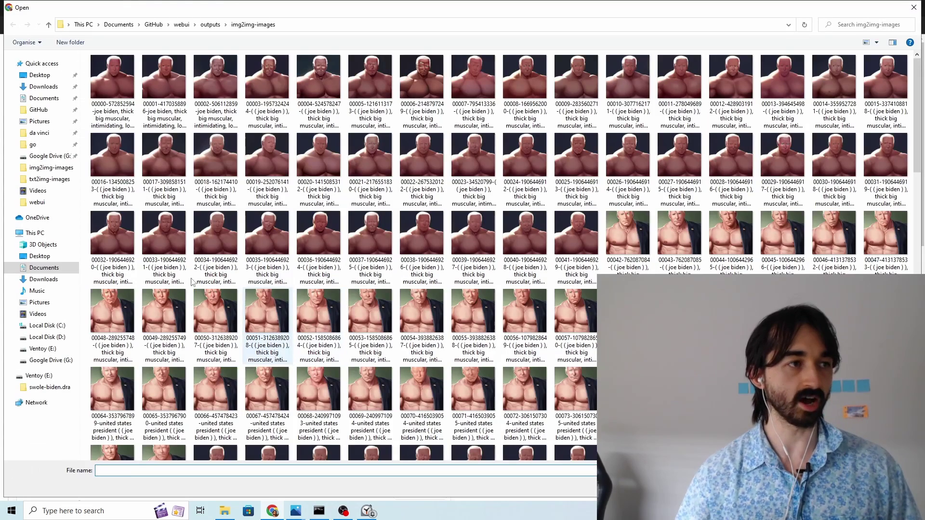
{"action": "left_click", "coordinate": [211, 25]}
{"action": "double_click", "coordinate": [123, 110]}
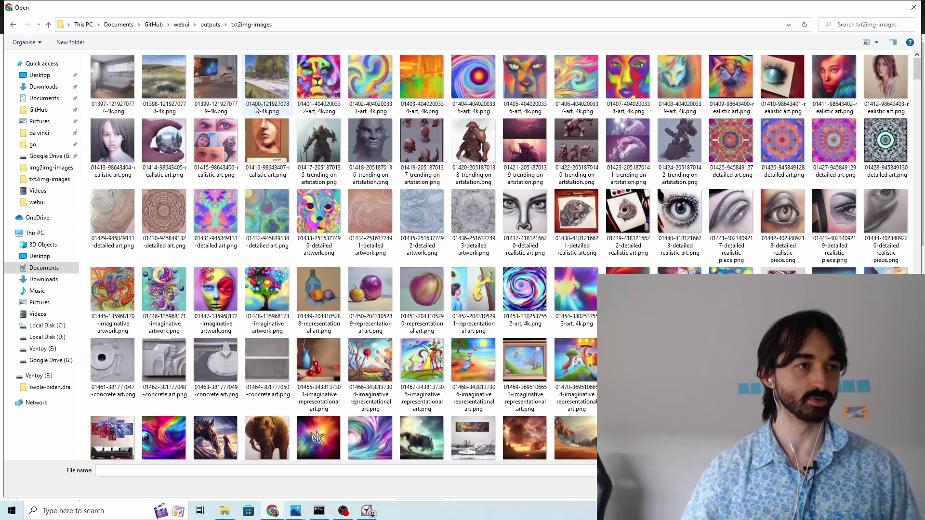
{"action": "left_click", "coordinate": [51, 167]}
{"action": "double_click", "coordinate": [216, 320]}
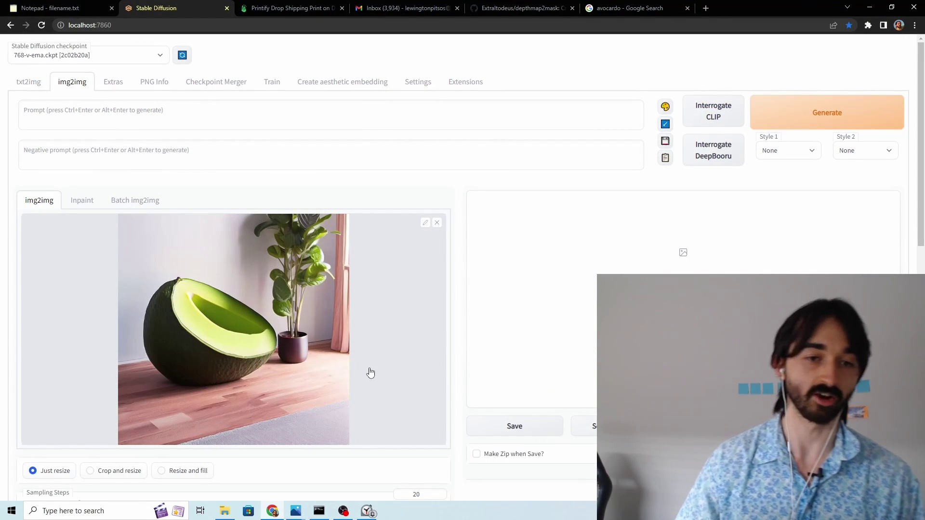
{"action": "scroll", "coordinate": [346, 403], "scroll_direction": "down", "scroll_amount": 3}
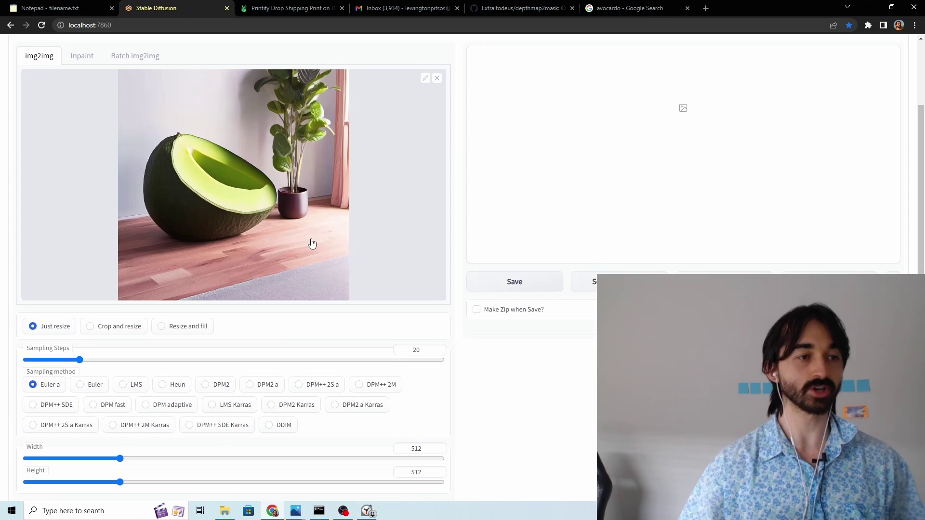
{"action": "scroll", "coordinate": [302, 221], "scroll_direction": "up", "scroll_amount": 1}
{"action": "scroll", "coordinate": [242, 295], "scroll_direction": "down", "scroll_amount": 10}
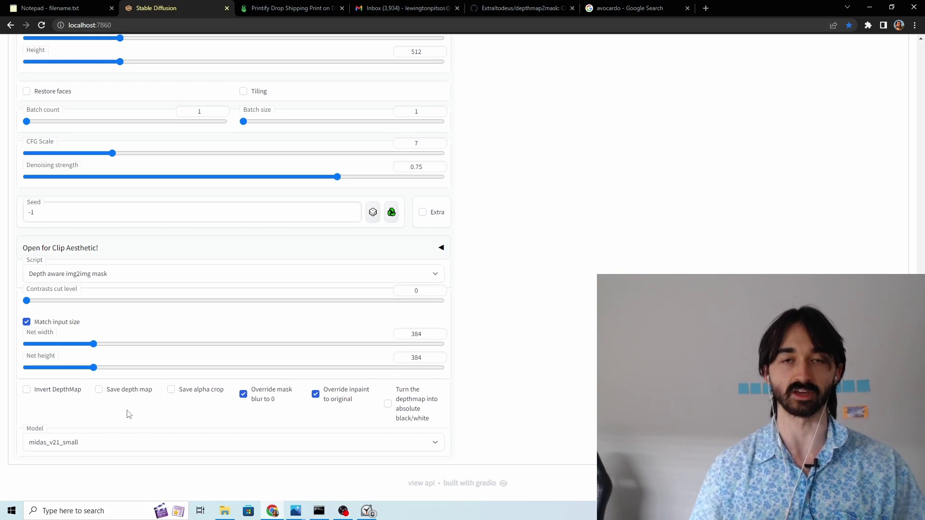
{"action": "scroll", "coordinate": [140, 382], "scroll_direction": "up", "scroll_amount": 10}
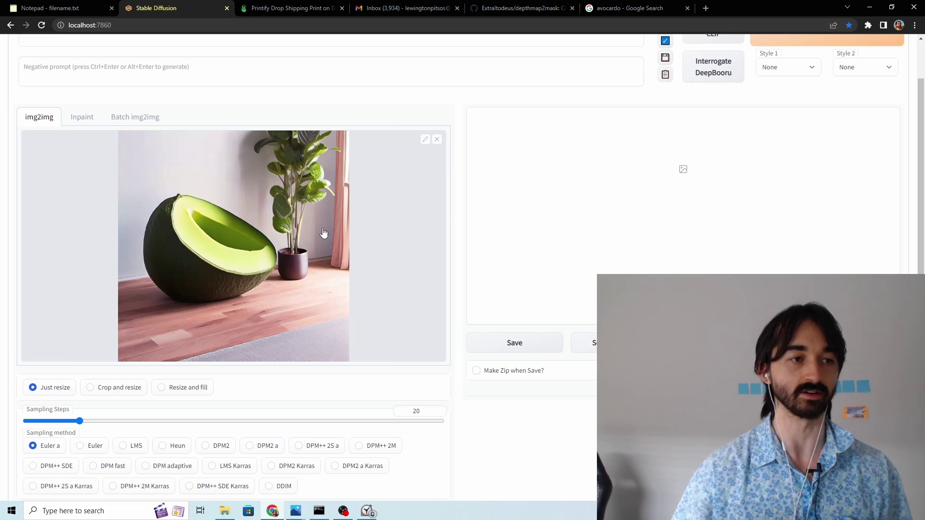
{"action": "scroll", "coordinate": [323, 233], "scroll_direction": "down", "scroll_amount": 10}
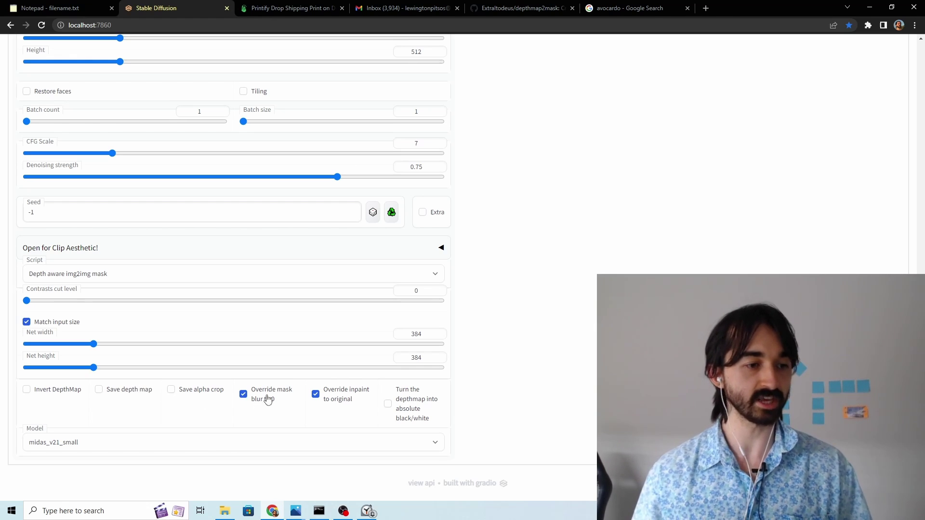
Step: Switch the depth model to dpt_large and tick Save depth map
{"action": "left_click", "coordinate": [258, 447]}
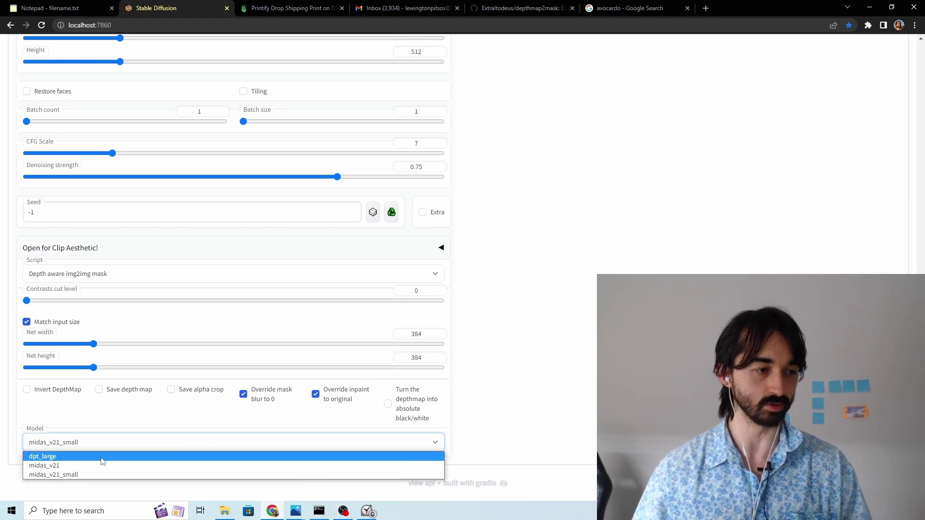
{"action": "left_click", "coordinate": [103, 458]}
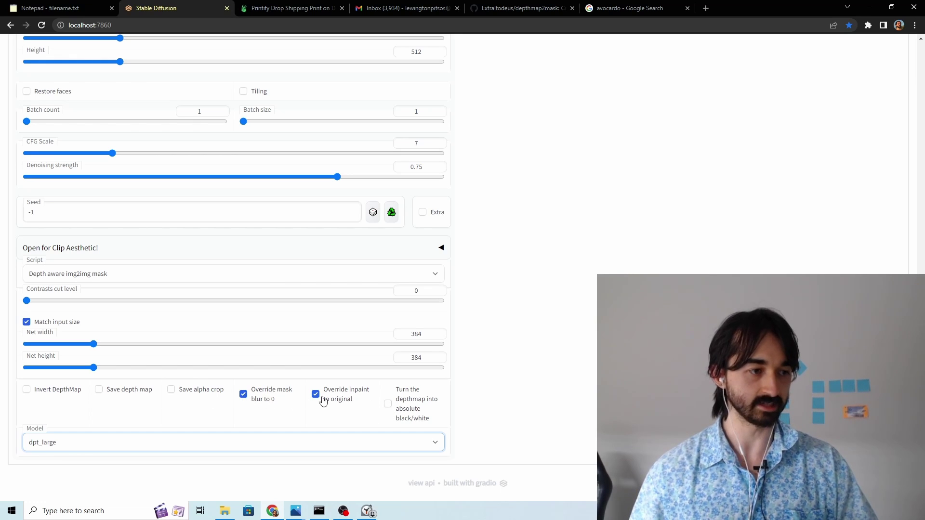
{"action": "left_click", "coordinate": [99, 391]}
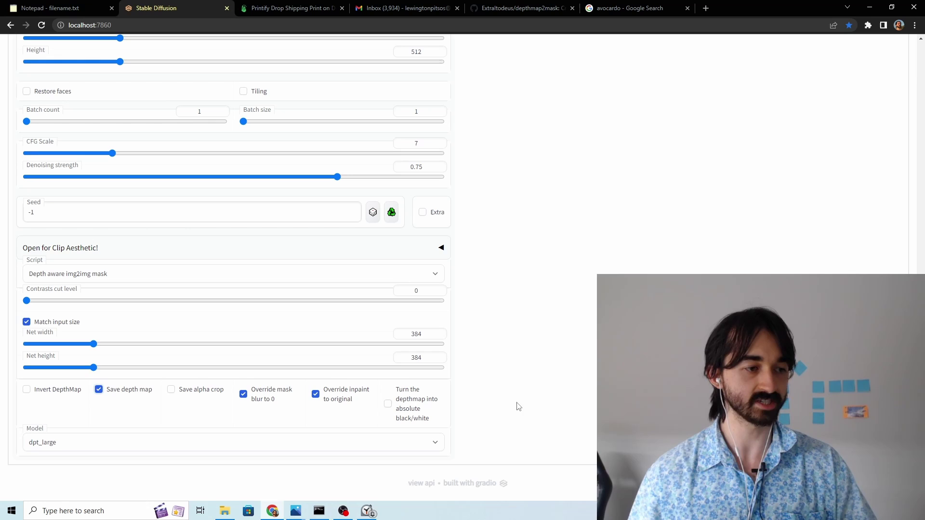
{"action": "scroll", "coordinate": [593, 402], "scroll_direction": "up", "scroll_amount": 13}
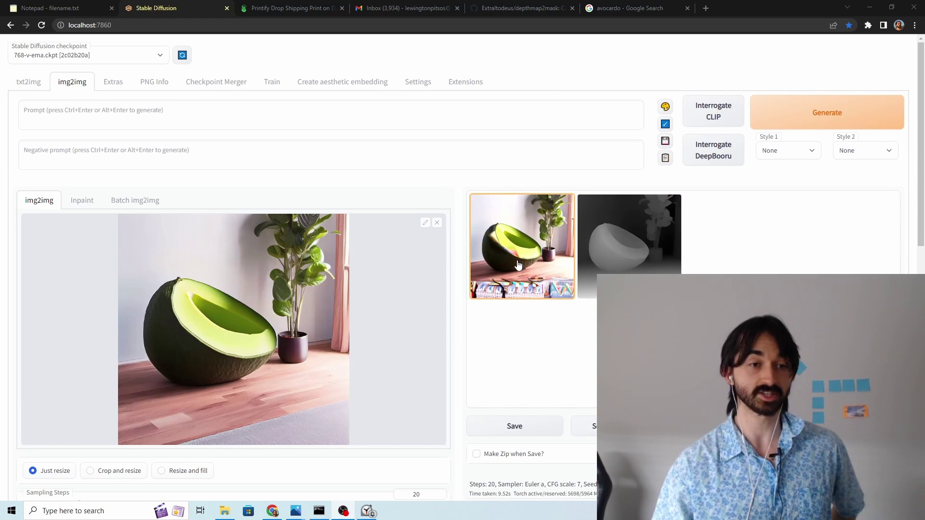
Step: Flip between the avocado chair render and its greyscale dpt_large depth map in the outputs
{"action": "left_click", "coordinate": [543, 257]}
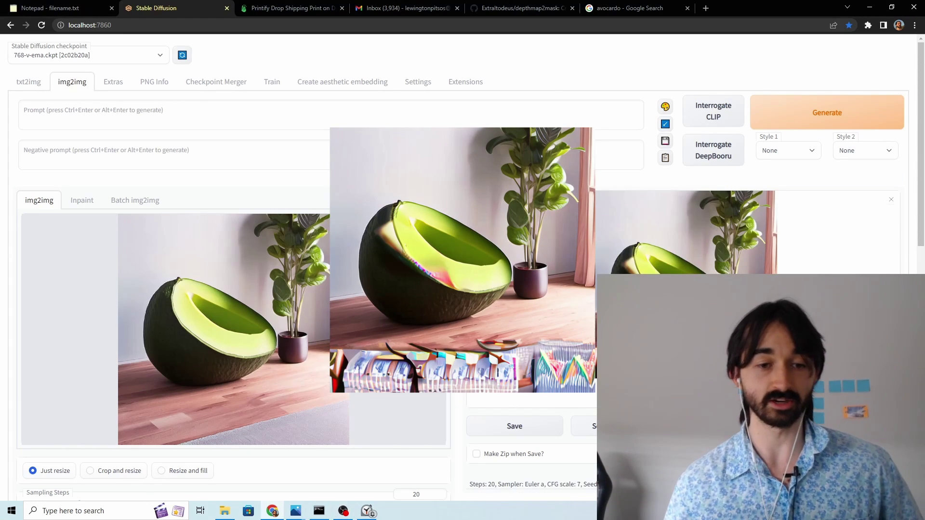
{"action": "left_click", "coordinate": [573, 291]}
{"action": "left_click", "coordinate": [561, 301]}
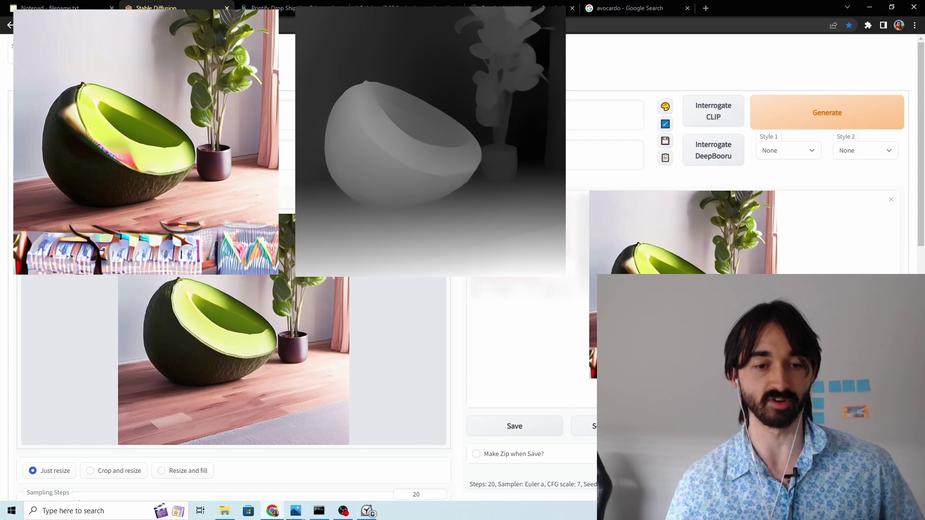
{"action": "left_click", "coordinate": [702, 259]}
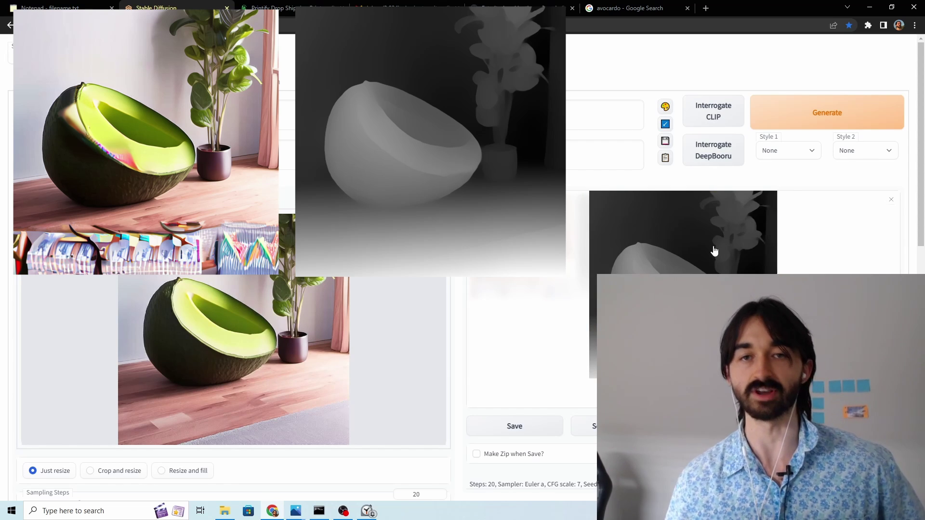
{"action": "left_click", "coordinate": [686, 277]}
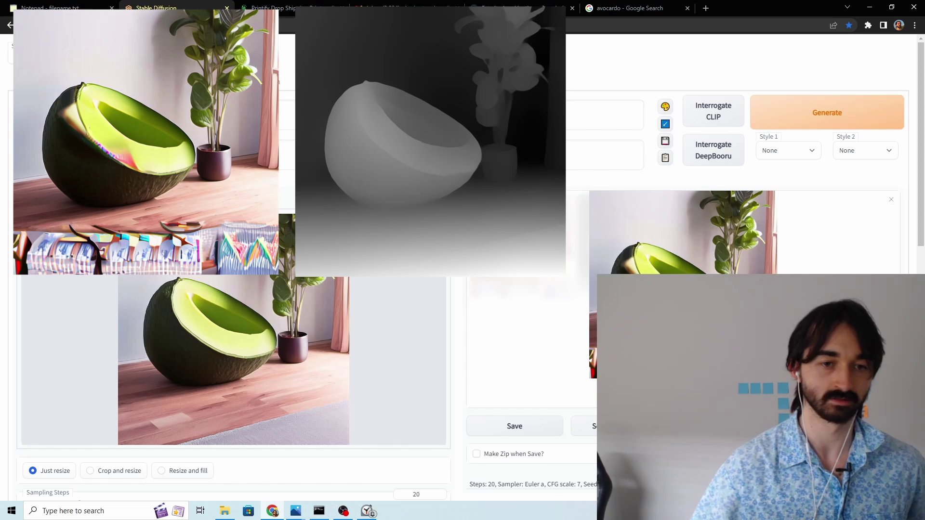
{"action": "key", "text": "Right"}
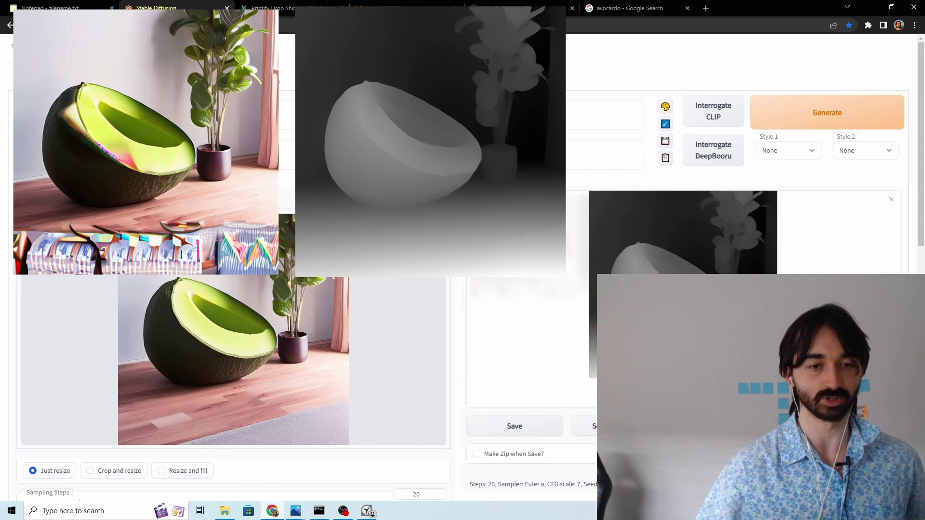
{"action": "key", "text": "Right"}
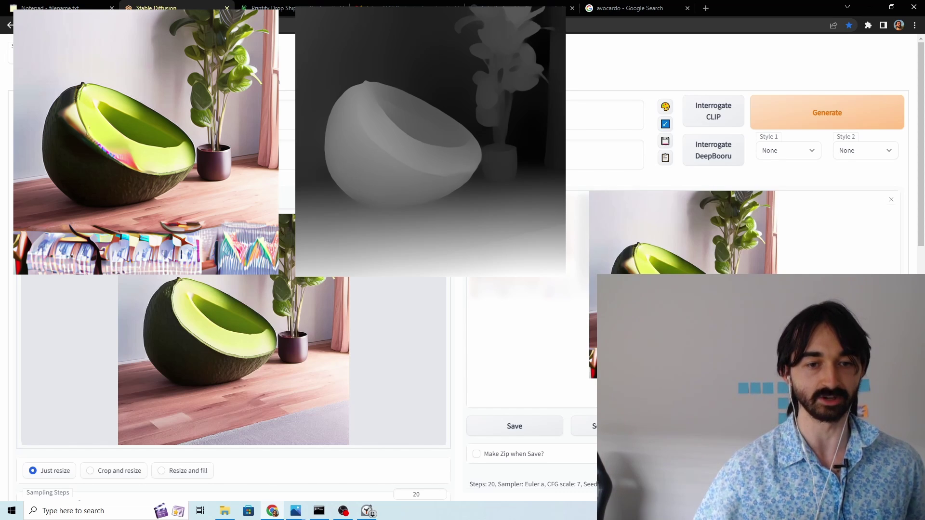
{"action": "key", "text": "Right"}
{"action": "key", "text": "Right"}
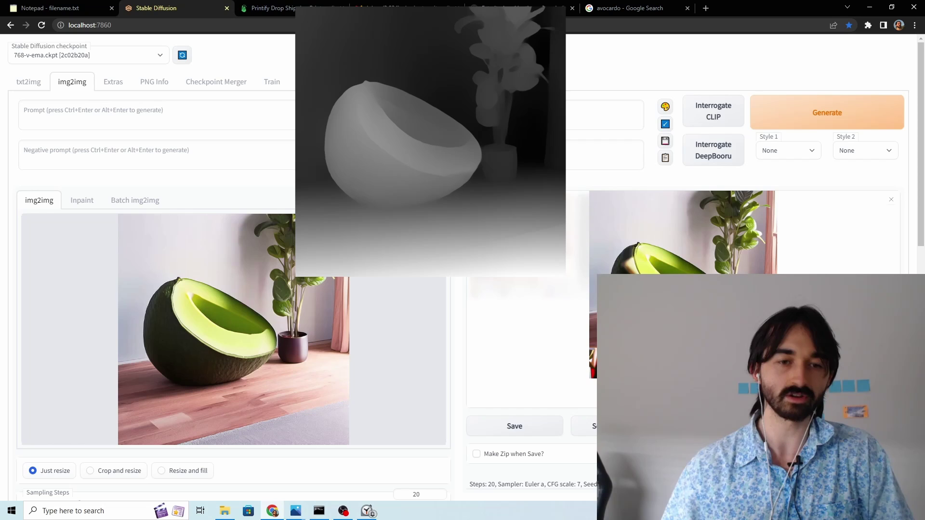
{"action": "key", "text": "Right"}
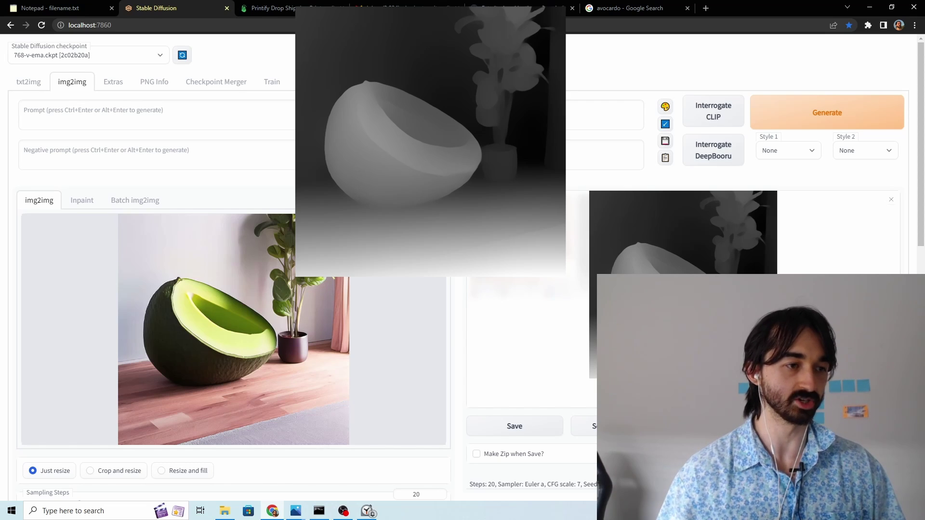
Step: View the depth map fullscreen, close it, and check the depth settings for the new chair image
{"action": "left_click", "coordinate": [683, 284]}
{"action": "left_click", "coordinate": [326, 368]}
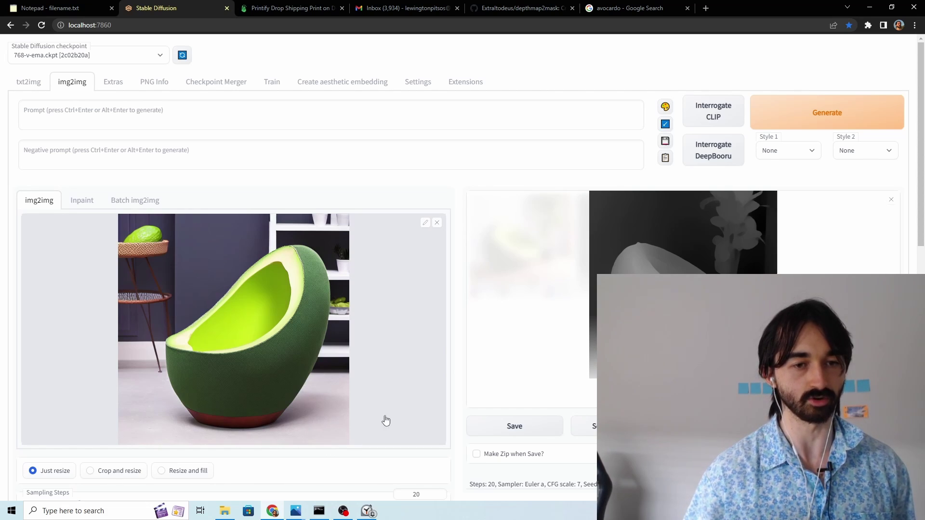
{"action": "scroll", "coordinate": [440, 373], "scroll_direction": "down", "scroll_amount": 9}
{"action": "scroll", "coordinate": [440, 374], "scroll_direction": "down", "scroll_amount": 3}
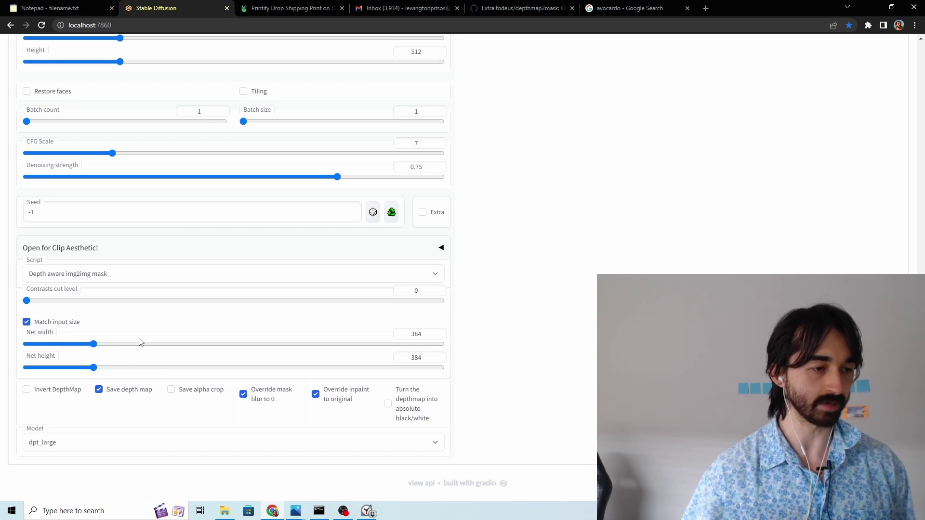
{"action": "scroll", "coordinate": [571, 388], "scroll_direction": "up", "scroll_amount": 11}
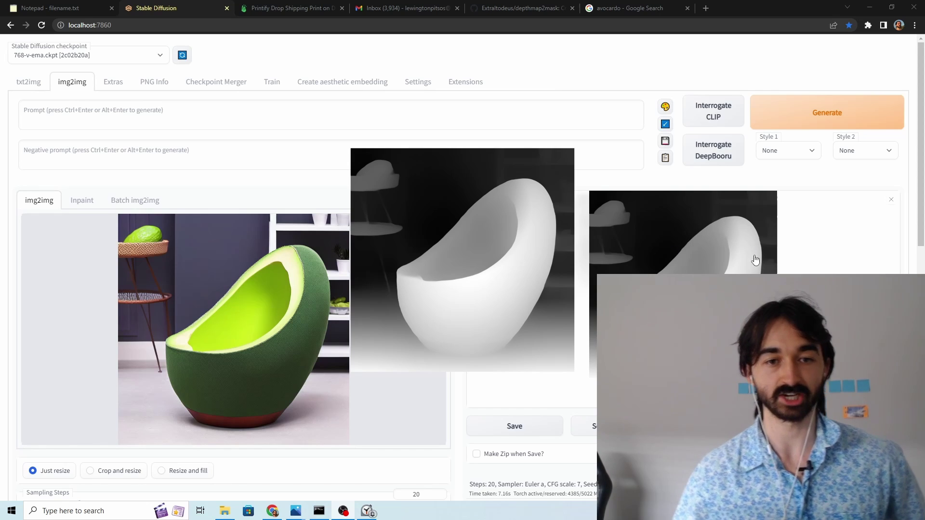
Step: Tick 'Turn the depthmap into absolute black/white' and view the white chair silhouette on black
{"action": "scroll", "coordinate": [398, 293], "scroll_direction": "down", "scroll_amount": 10}
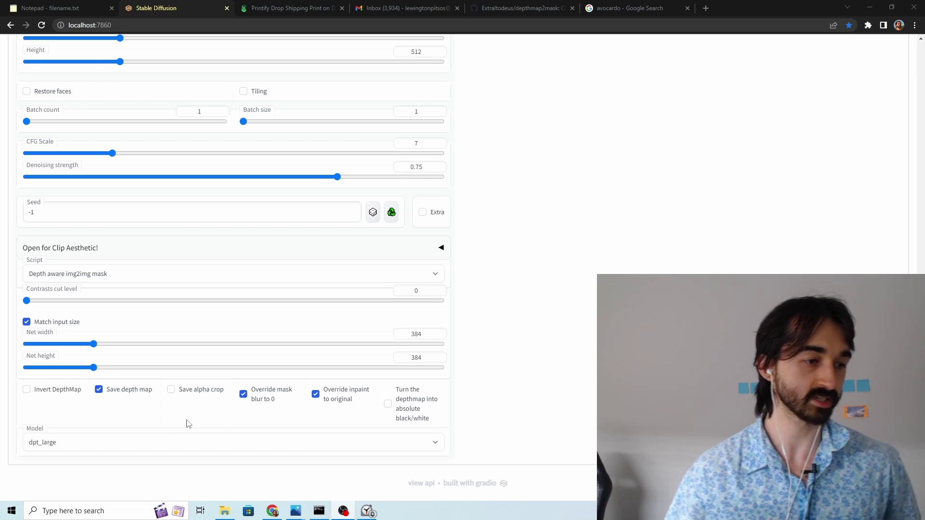
{"action": "left_click", "coordinate": [388, 404]}
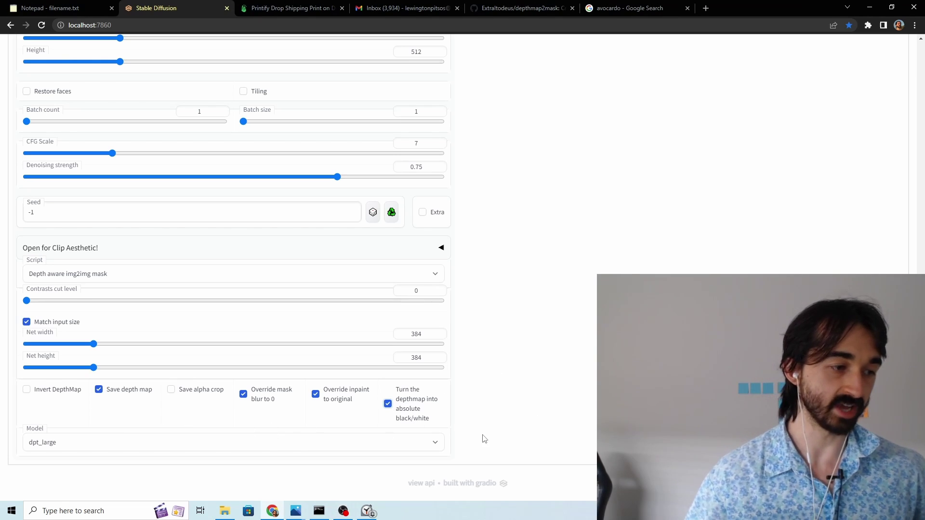
{"action": "scroll", "coordinate": [595, 407], "scroll_direction": "up", "scroll_amount": 10}
{"action": "scroll", "coordinate": [595, 407], "scroll_direction": "up", "scroll_amount": 2}
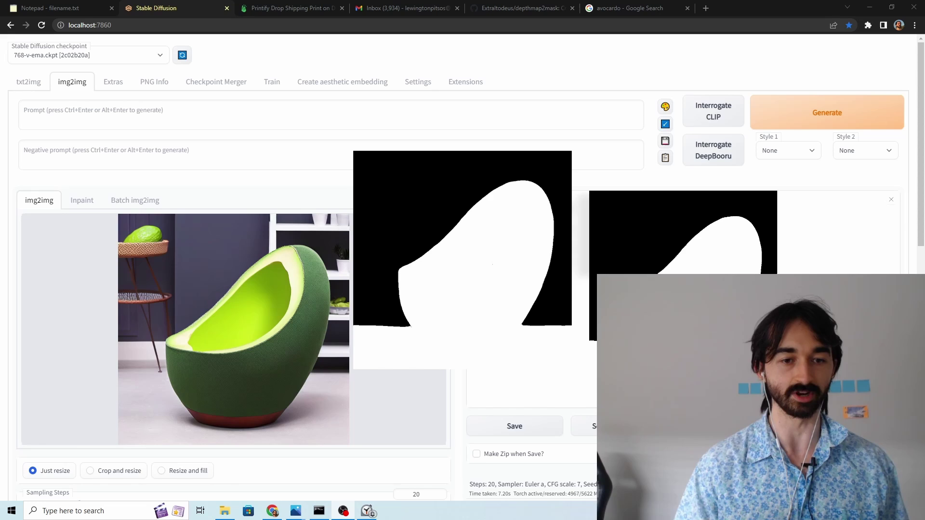
Step: Try the Contrasts cut level slider, then set it back to 0
{"action": "scroll", "coordinate": [232, 270], "scroll_direction": "down", "scroll_amount": 11}
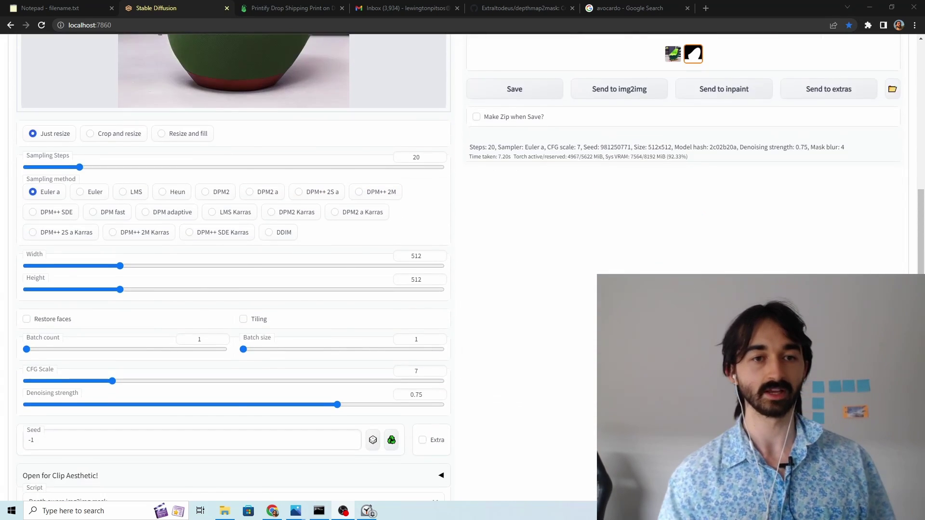
{"action": "scroll", "coordinate": [561, 316], "scroll_direction": "down", "scroll_amount": 1}
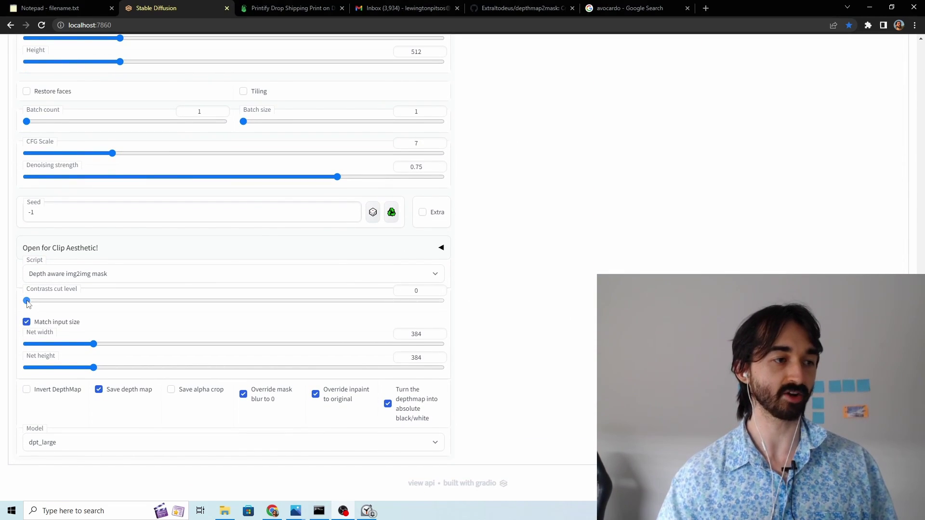
{"action": "left_click_drag", "start_coordinate": [27, 301], "coordinate": [146, 303]}
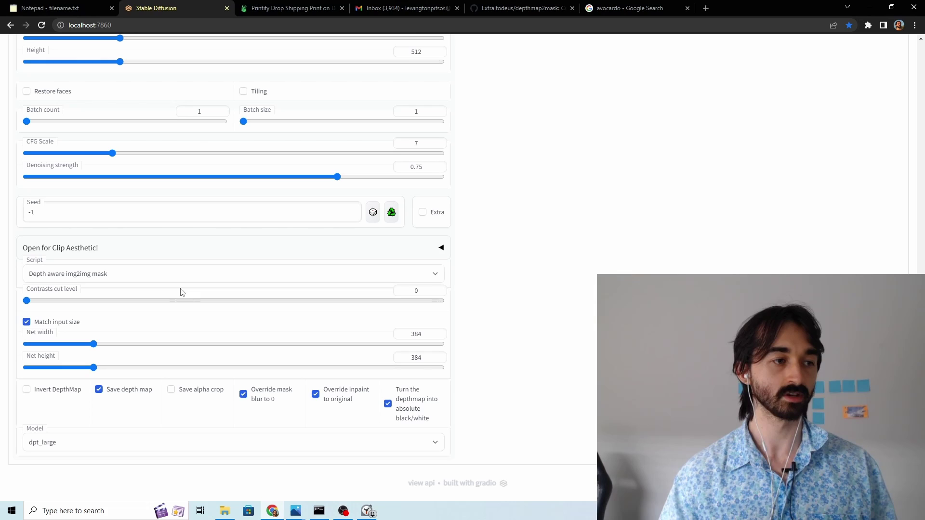
{"action": "scroll", "coordinate": [179, 291], "scroll_direction": "up", "scroll_amount": 12}
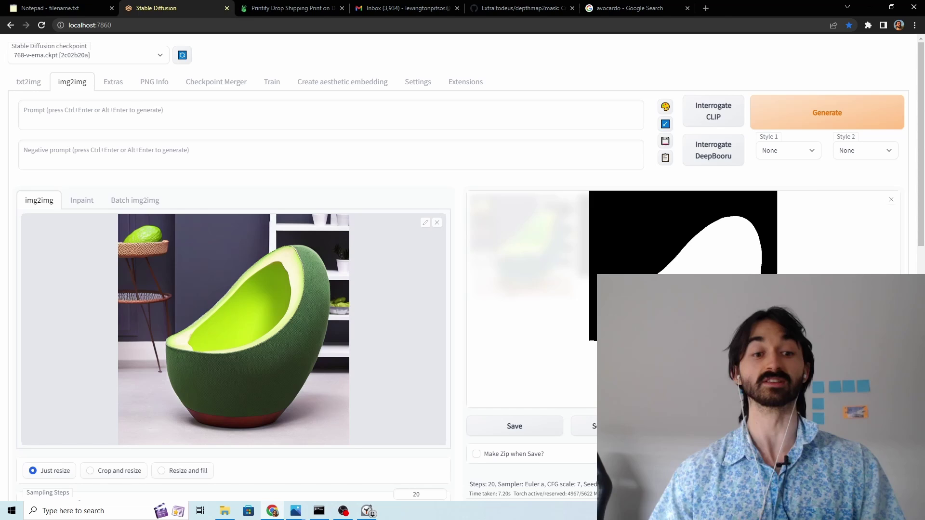
{"action": "scroll", "coordinate": [465, 330], "scroll_direction": "down", "scroll_amount": 10}
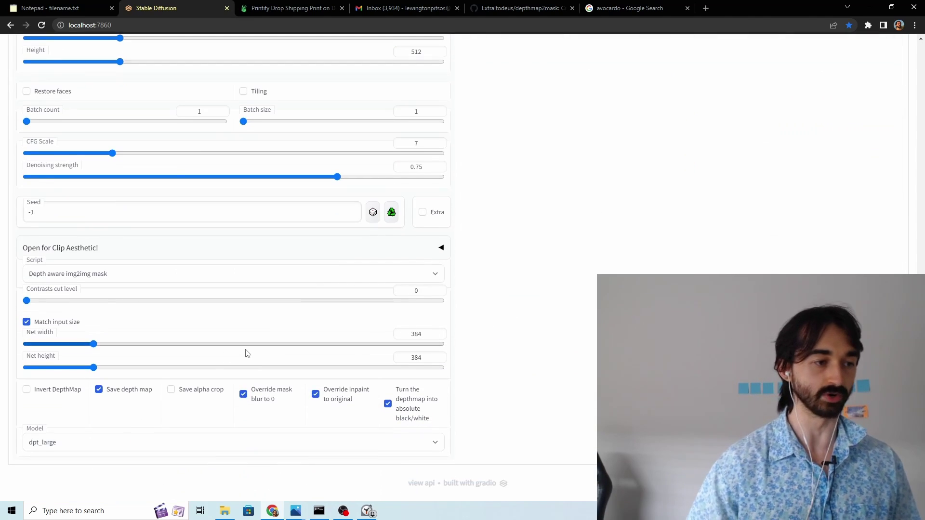
{"action": "scroll", "coordinate": [565, 293], "scroll_direction": "up", "scroll_amount": 5}
{"action": "scroll", "coordinate": [565, 293], "scroll_direction": "up", "scroll_amount": 6}
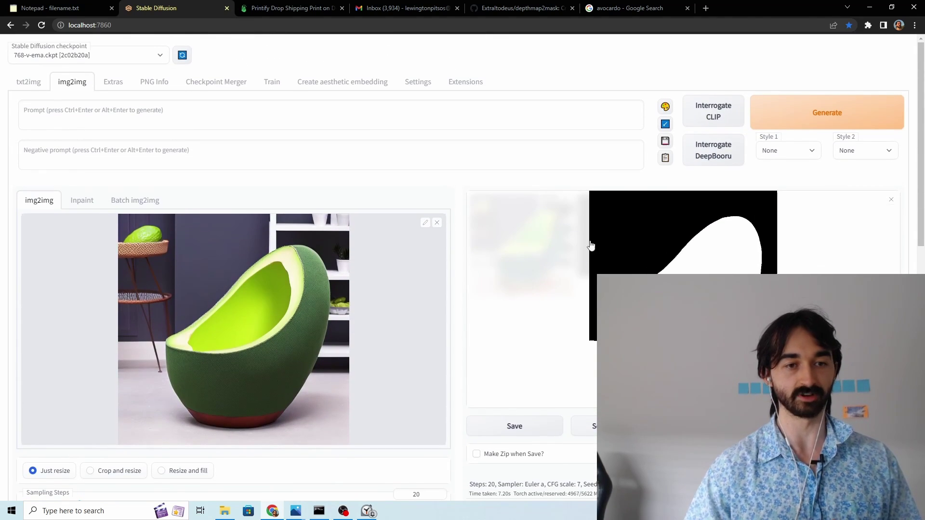
{"action": "scroll", "coordinate": [316, 413], "scroll_direction": "down", "scroll_amount": 10}
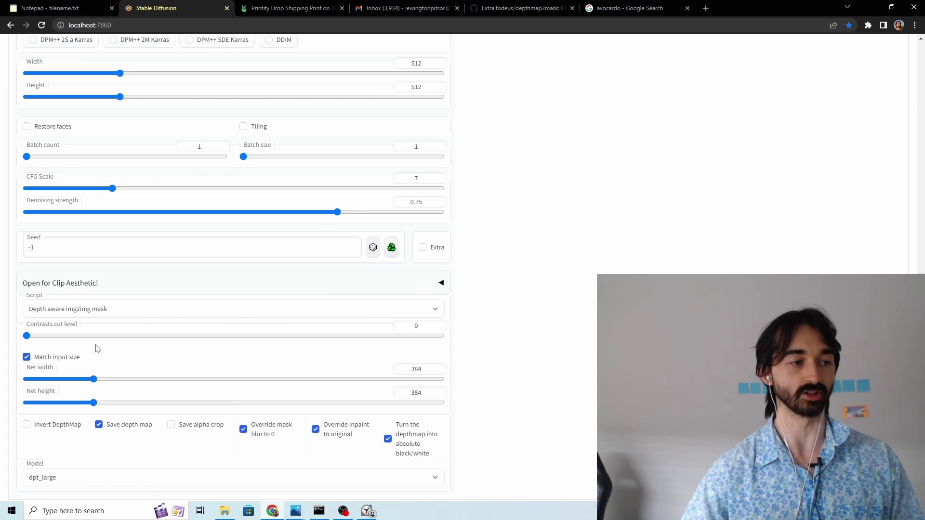
{"action": "left_click_drag", "start_coordinate": [52, 337], "coordinate": [24, 337]}
Step: Enable 'Save alpha crop' in the depth-mask script settings
{"action": "scroll", "coordinate": [231, 289], "scroll_direction": "up", "scroll_amount": 10}
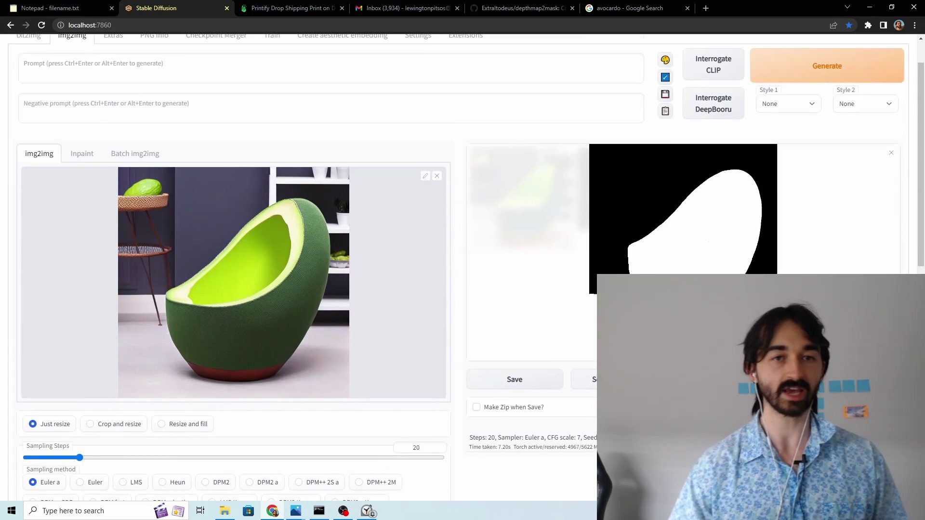
{"action": "scroll", "coordinate": [485, 374], "scroll_direction": "up", "scroll_amount": 1}
{"action": "scroll", "coordinate": [484, 374], "scroll_direction": "down", "scroll_amount": 9}
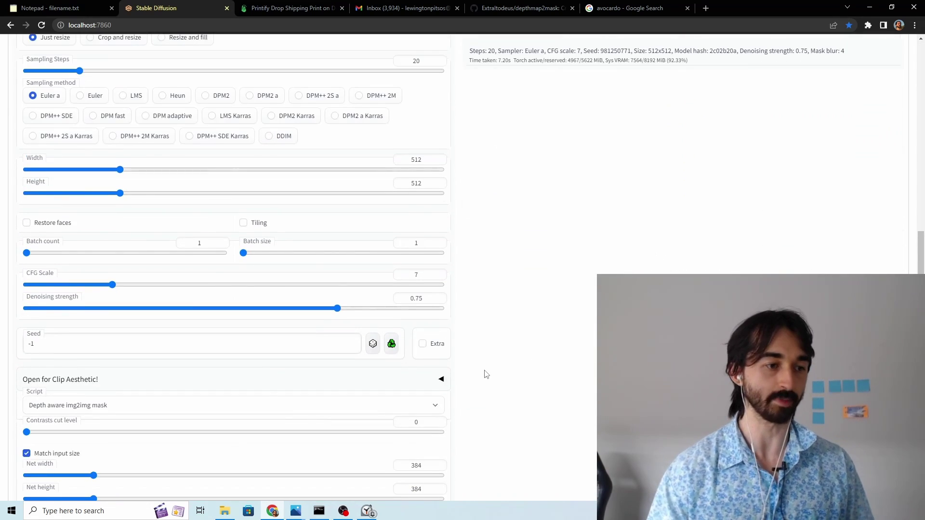
{"action": "scroll", "coordinate": [486, 374], "scroll_direction": "down", "scroll_amount": 3}
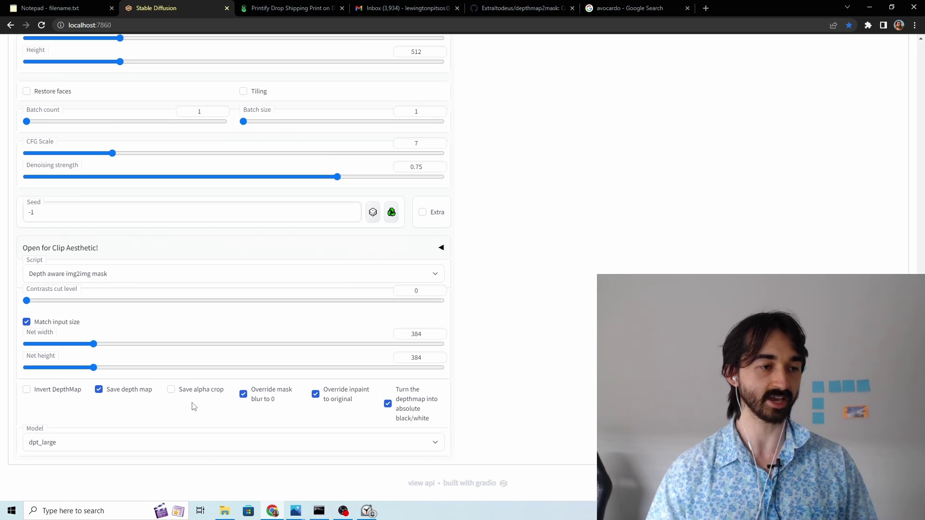
{"action": "left_click", "coordinate": [171, 390]}
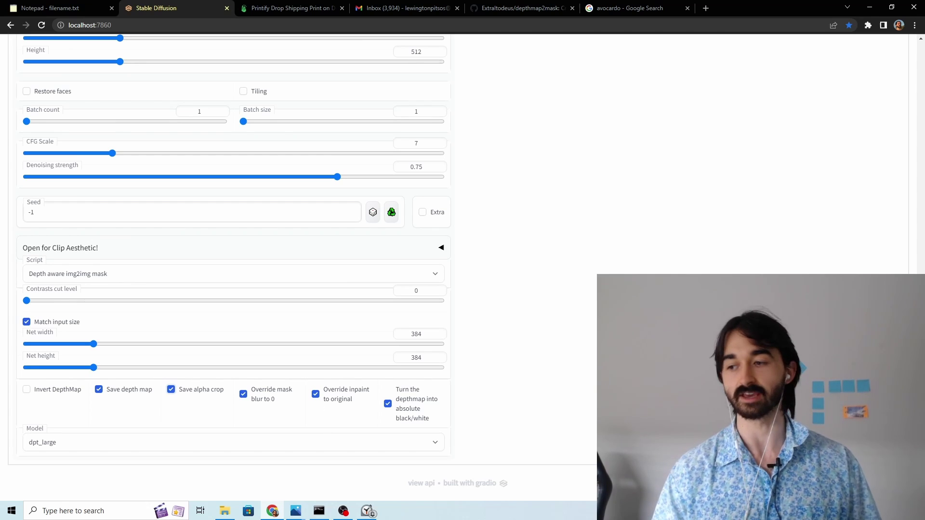
{"action": "scroll", "coordinate": [302, 262], "scroll_direction": "up", "scroll_amount": 10}
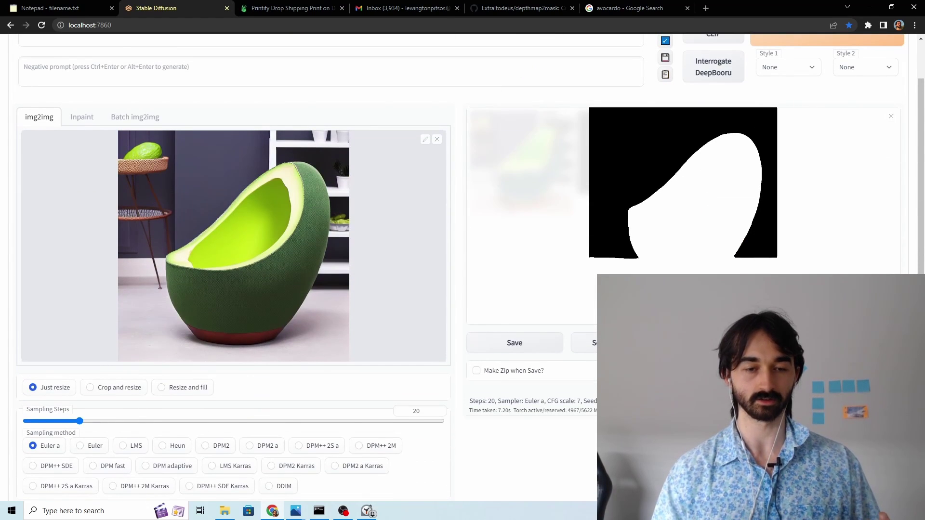
{"action": "scroll", "coordinate": [254, 277], "scroll_direction": "up", "scroll_amount": 1}
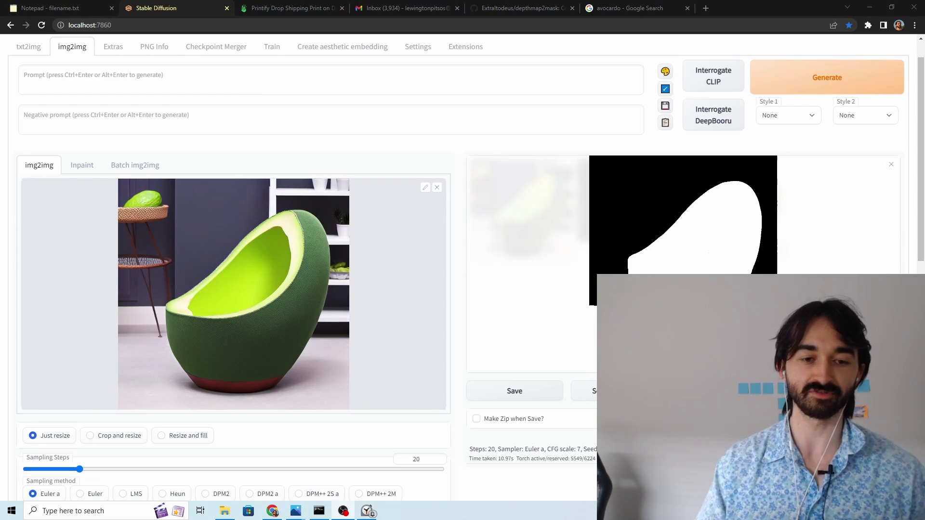
Step: Step through the output gallery to the depth overlay and the alpha-cropped avocado chair cutout
{"action": "left_click", "coordinate": [689, 236]}
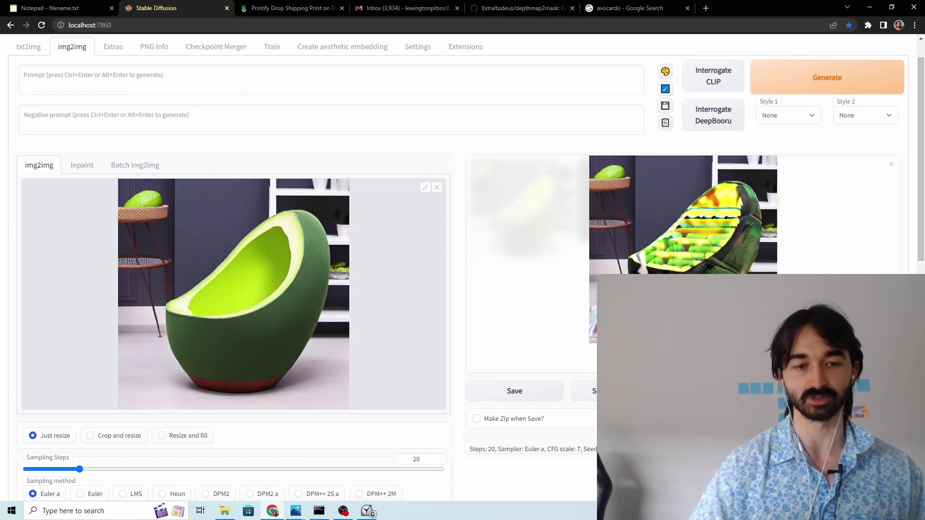
{"action": "key", "text": "Right"}
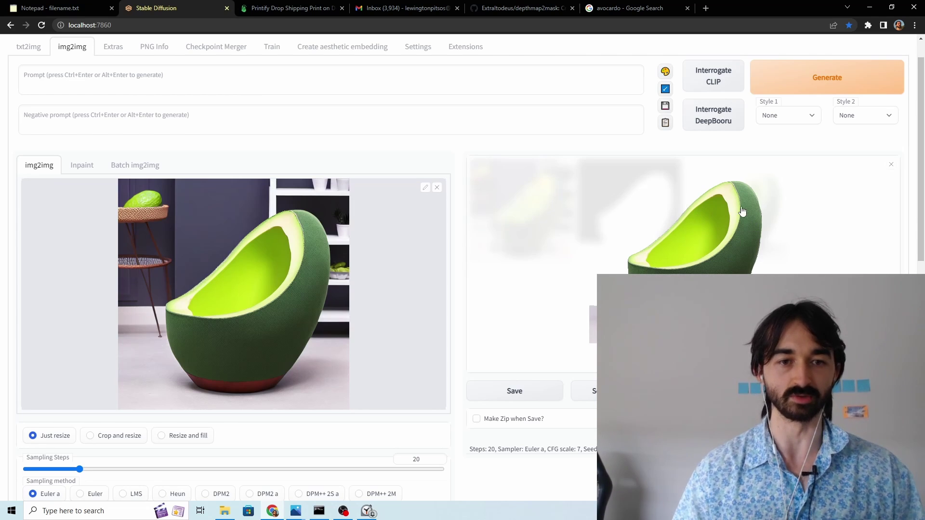
Step: Upload the alpha-crop avocado image from img2img-images as the tee design and preview the lifestyle mockup
{"action": "left_click", "coordinate": [309, 4]}
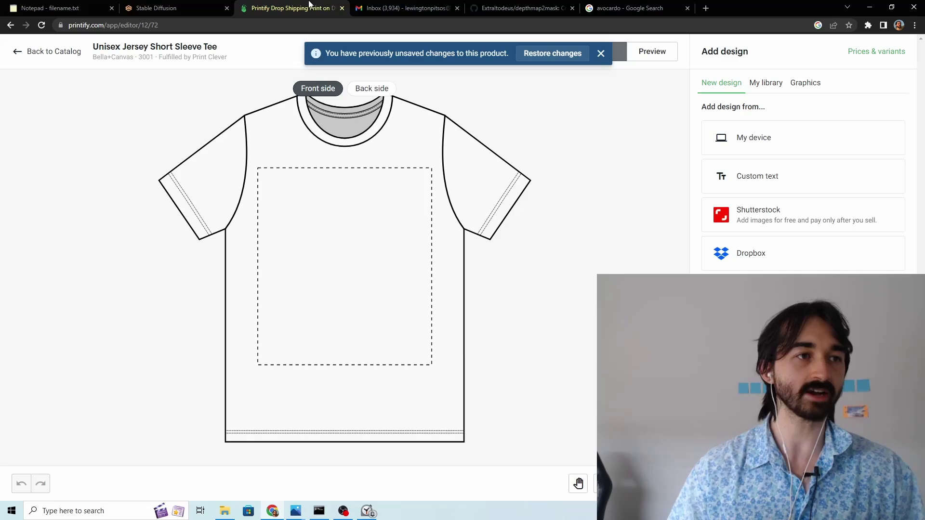
{"action": "left_click", "coordinate": [747, 133]}
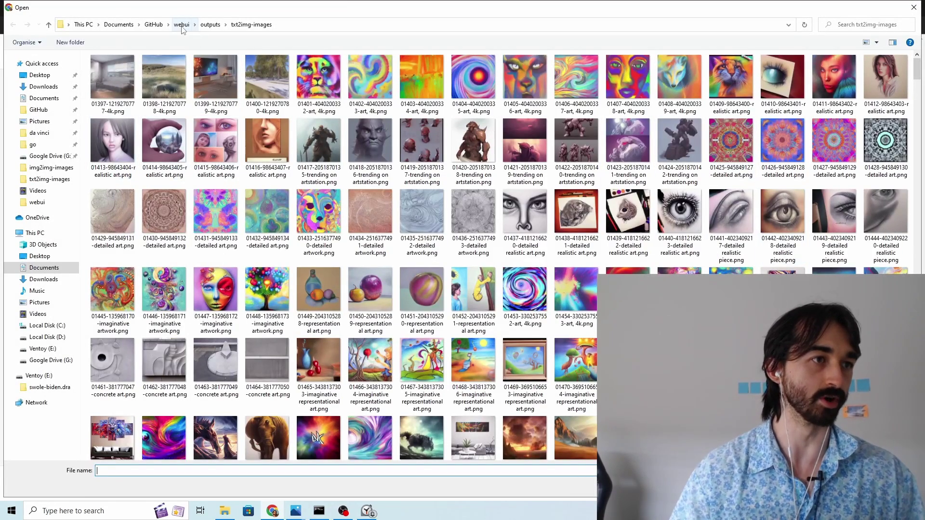
{"action": "left_click", "coordinate": [51, 167]}
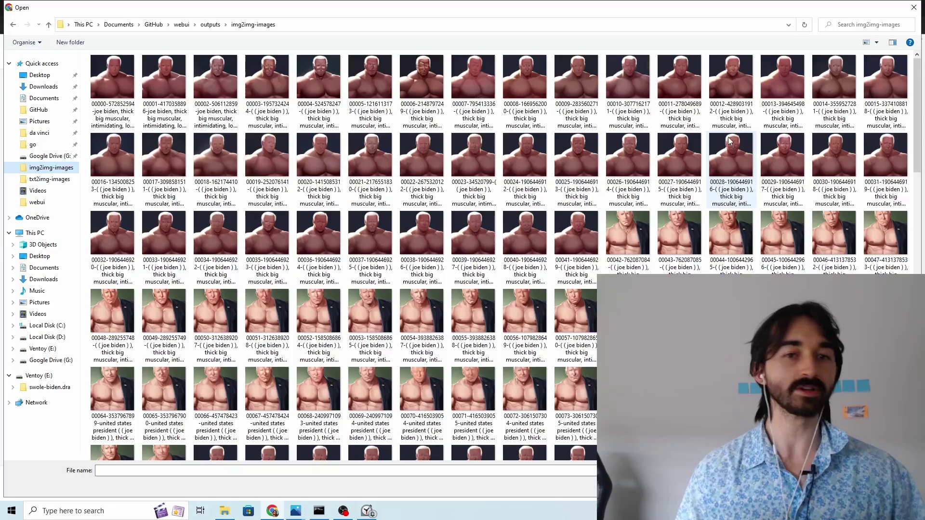
{"action": "scroll", "coordinate": [896, 118], "scroll_direction": "down", "scroll_amount": 15}
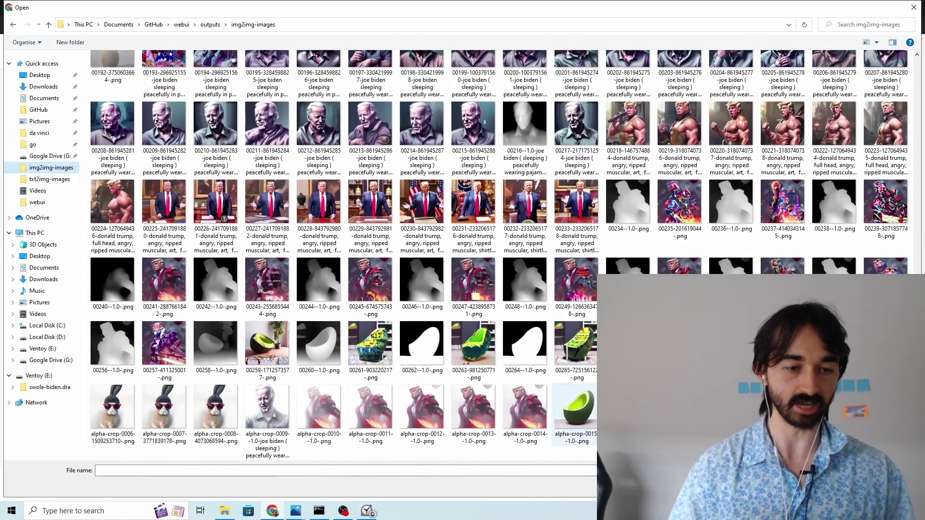
{"action": "double_click", "coordinate": [591, 418]}
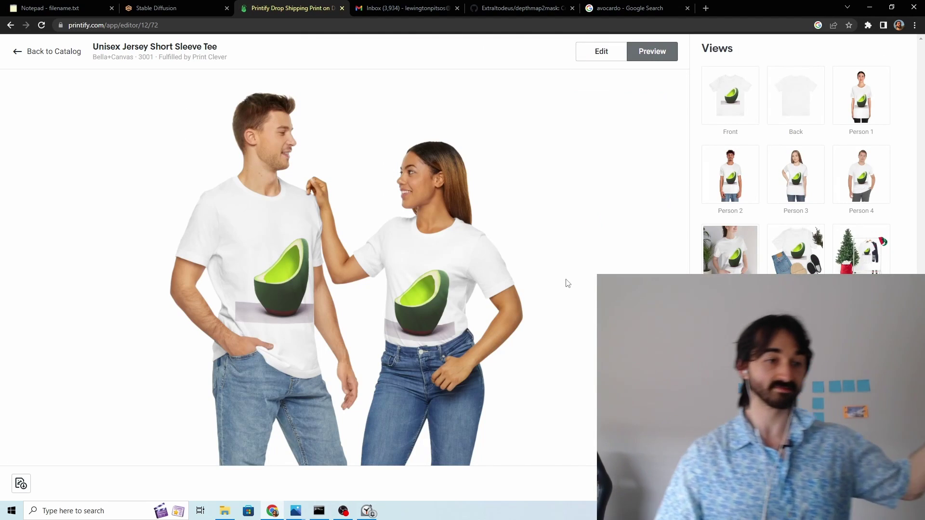
{"action": "left_click", "coordinate": [737, 241]}
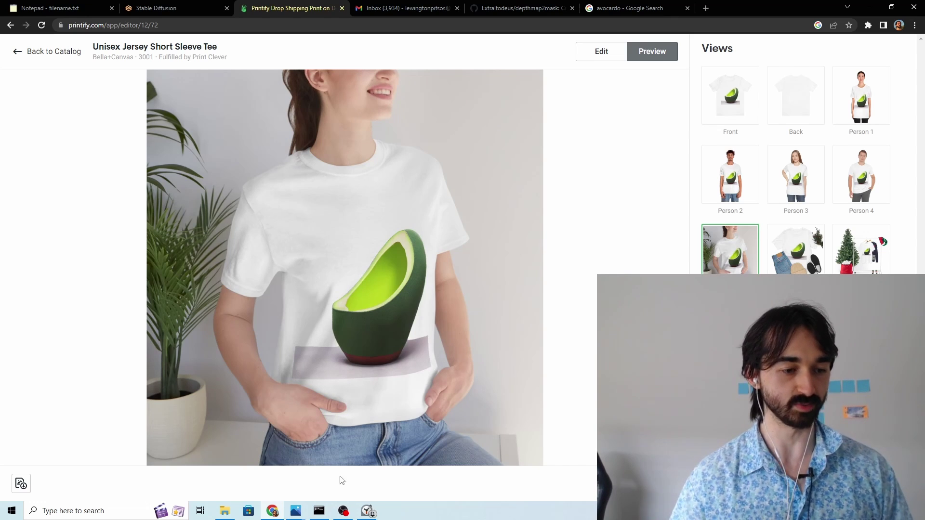
{"action": "left_click", "coordinate": [367, 511]}
Step: Pause the stopwatch at 00:11:20.50 and drag the Clock window off to the right
{"action": "left_click", "coordinate": [486, 248]}
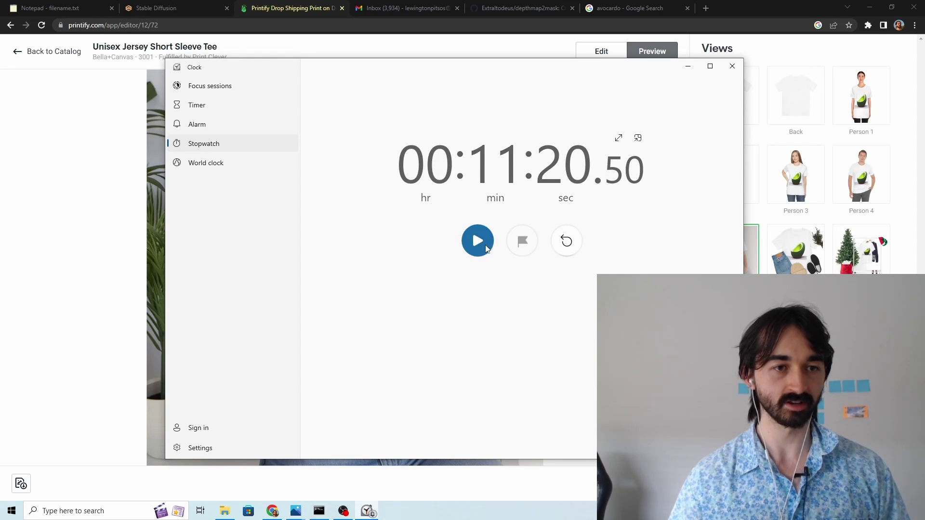
{"action": "left_click_drag", "start_coordinate": [514, 84], "coordinate": [924, 59]}
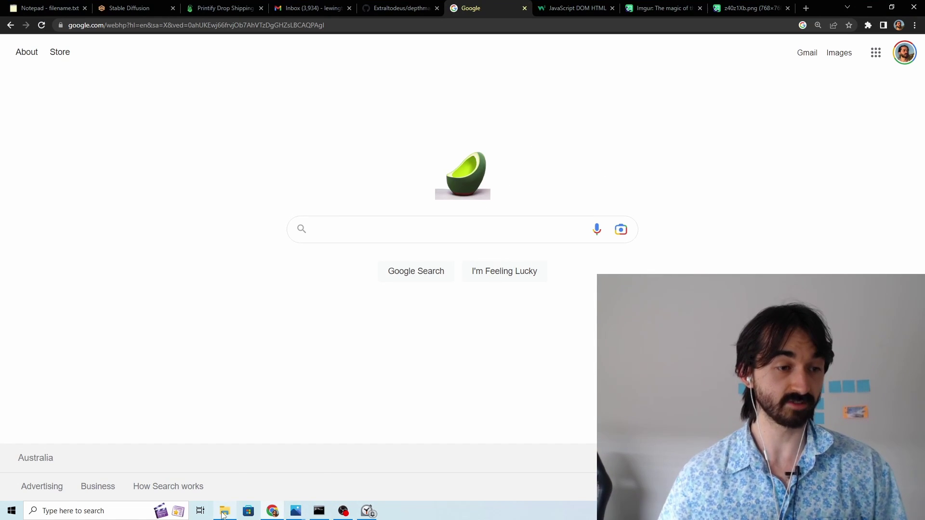
Step: Show the alpha-crop image in Photos, then return to the Stable Diffusion depth-mask script settings
{"action": "left_click", "coordinate": [296, 511]}
{"action": "left_click", "coordinate": [279, 467]}
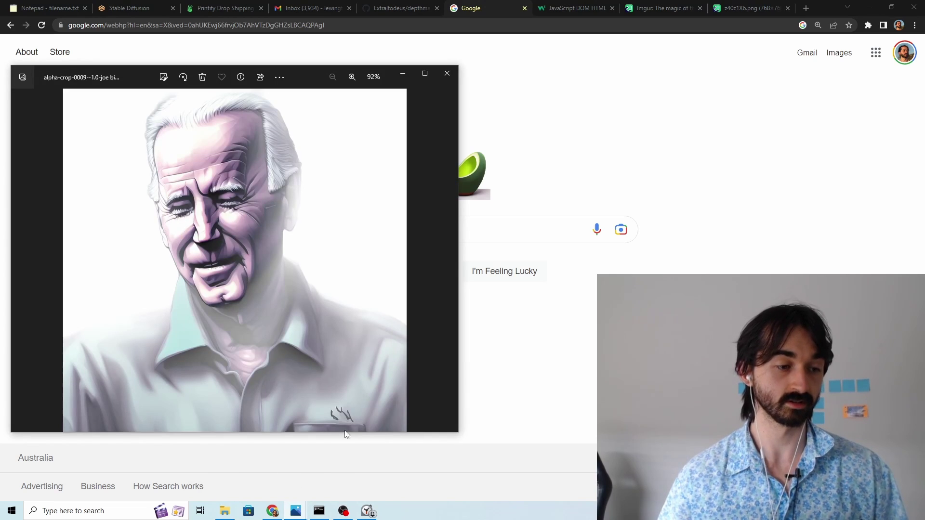
{"action": "left_click", "coordinate": [129, 9]}
{"action": "scroll", "coordinate": [198, 476], "scroll_direction": "down", "scroll_amount": 5}
{"action": "scroll", "coordinate": [197, 476], "scroll_direction": "down", "scroll_amount": 6}
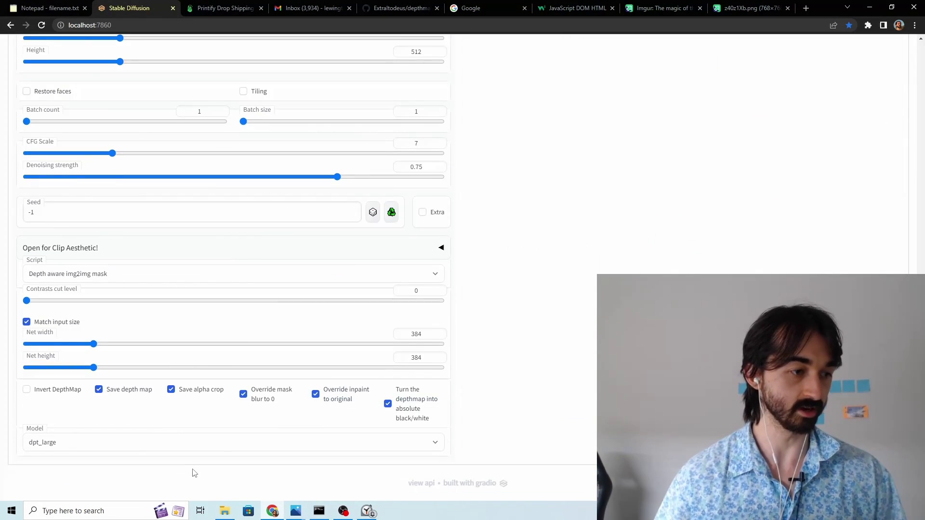
{"action": "left_click", "coordinate": [301, 513]}
{"action": "left_click", "coordinate": [259, 455]}
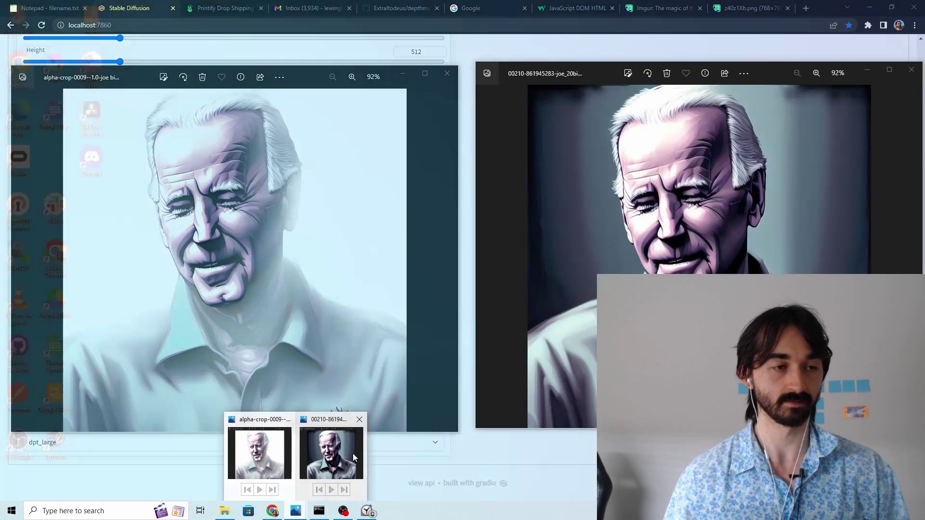
{"action": "left_click", "coordinate": [353, 452]}
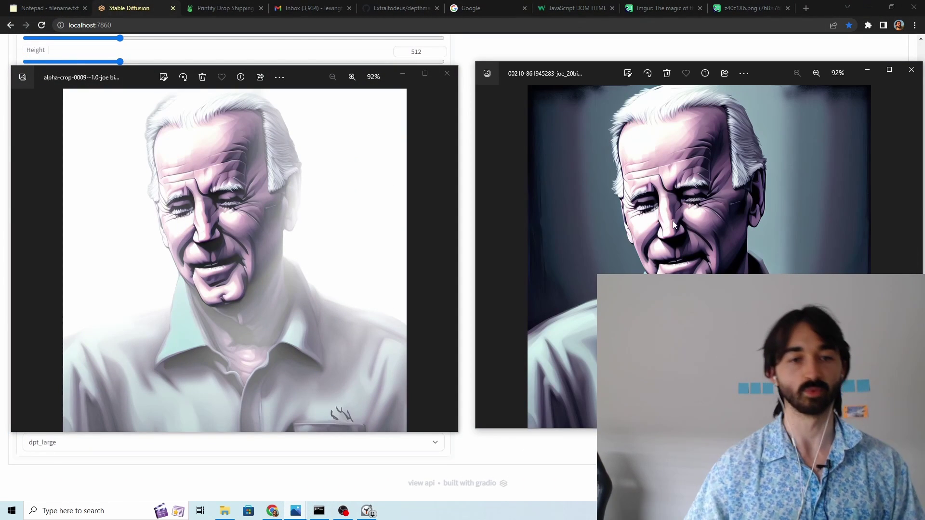
{"action": "mouse_move", "coordinate": [769, 70]}
{"action": "left_mouse_down"}
{"action": "mouse_move", "coordinate": [459, 79]}
{"action": "mouse_move", "coordinate": [355, 70]}
{"action": "mouse_move", "coordinate": [758, 83]}
{"action": "left_mouse_up"}
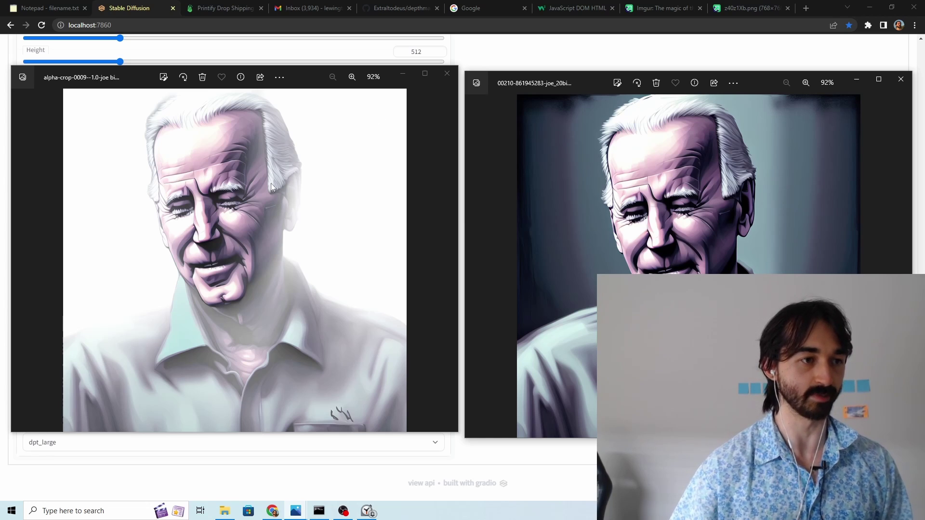
{"action": "left_click", "coordinate": [447, 76]}
{"action": "left_click", "coordinate": [448, 76]}
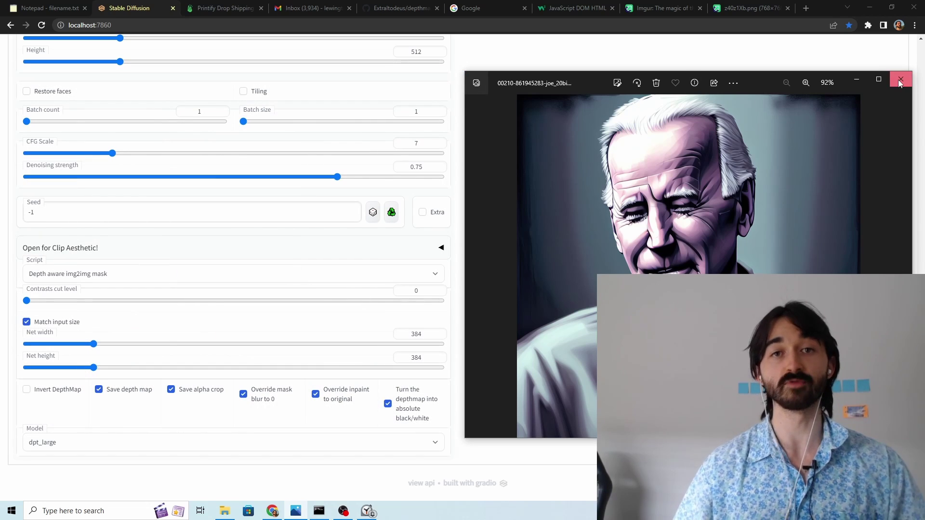
{"action": "left_click", "coordinate": [900, 81]}
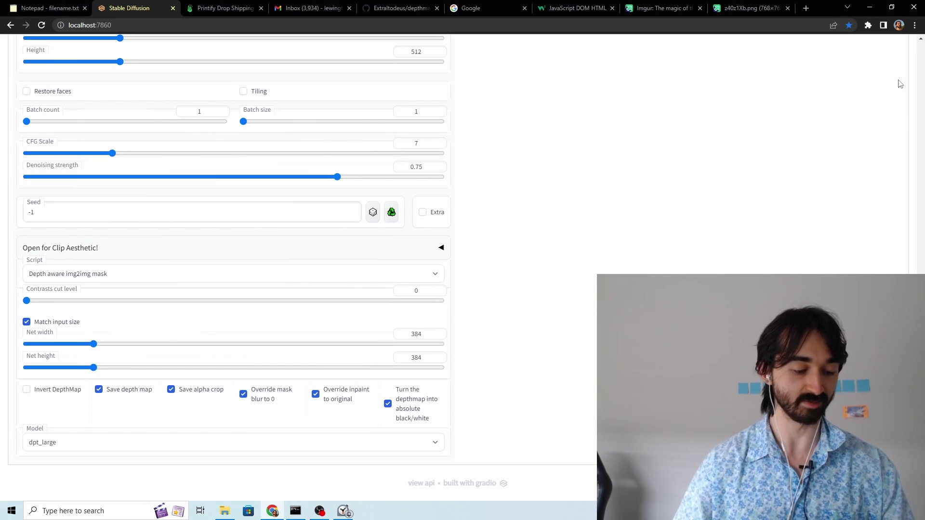